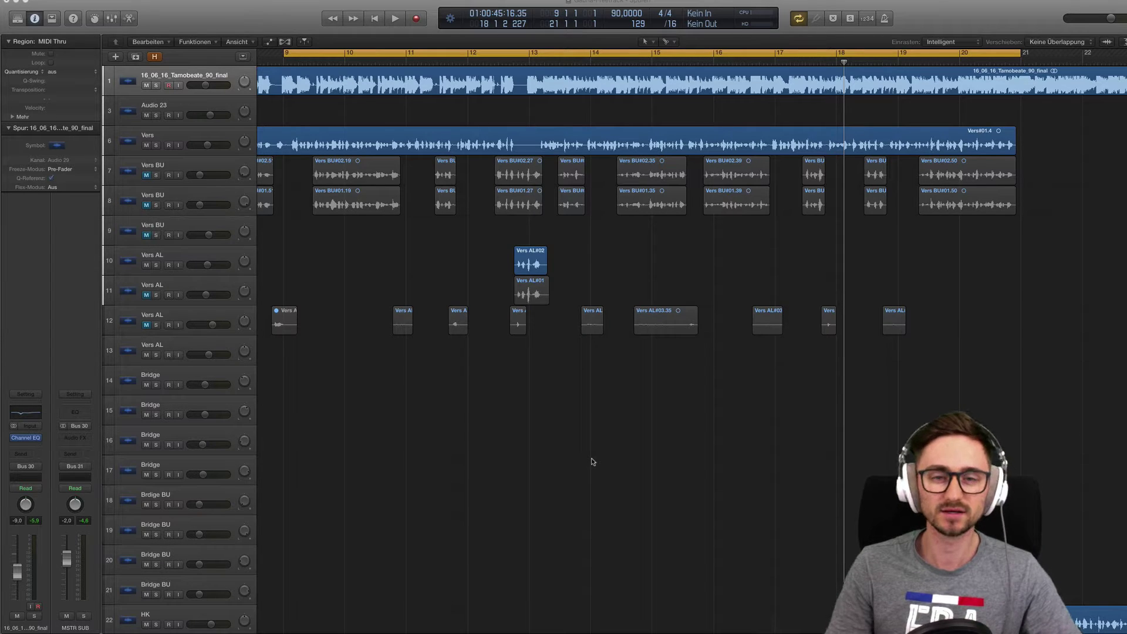
# Insert the mono Waves CLA-76 compressor on the Vers track and place its window in the middle of the arrangement
pyautogui.click(144, 134)
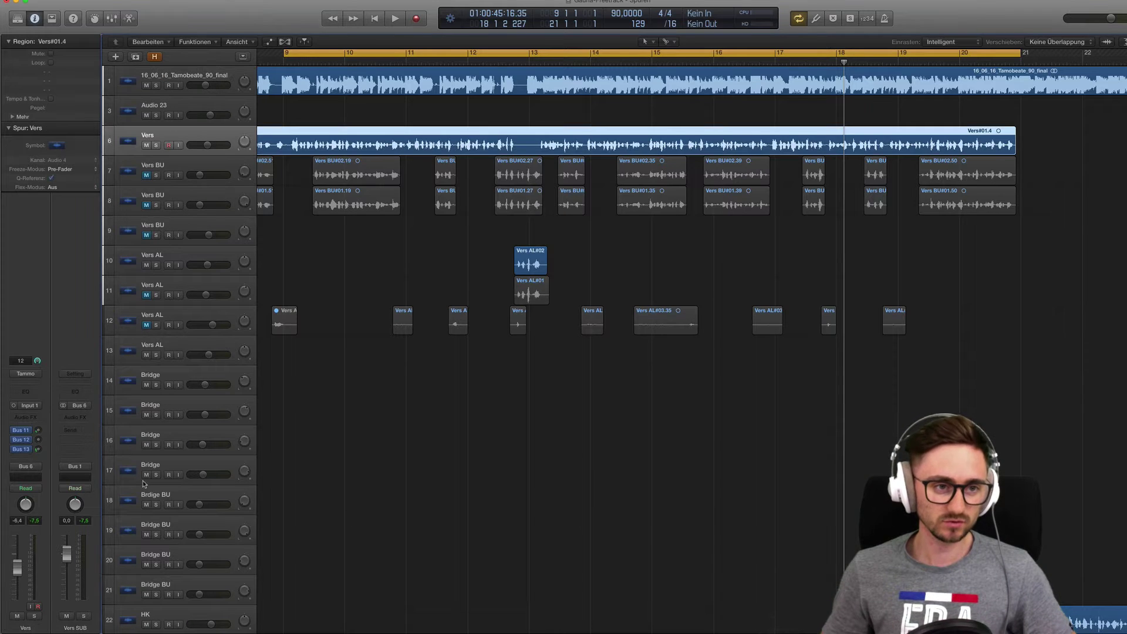
pyautogui.click(25, 417)
pyautogui.moveTo(52, 534)
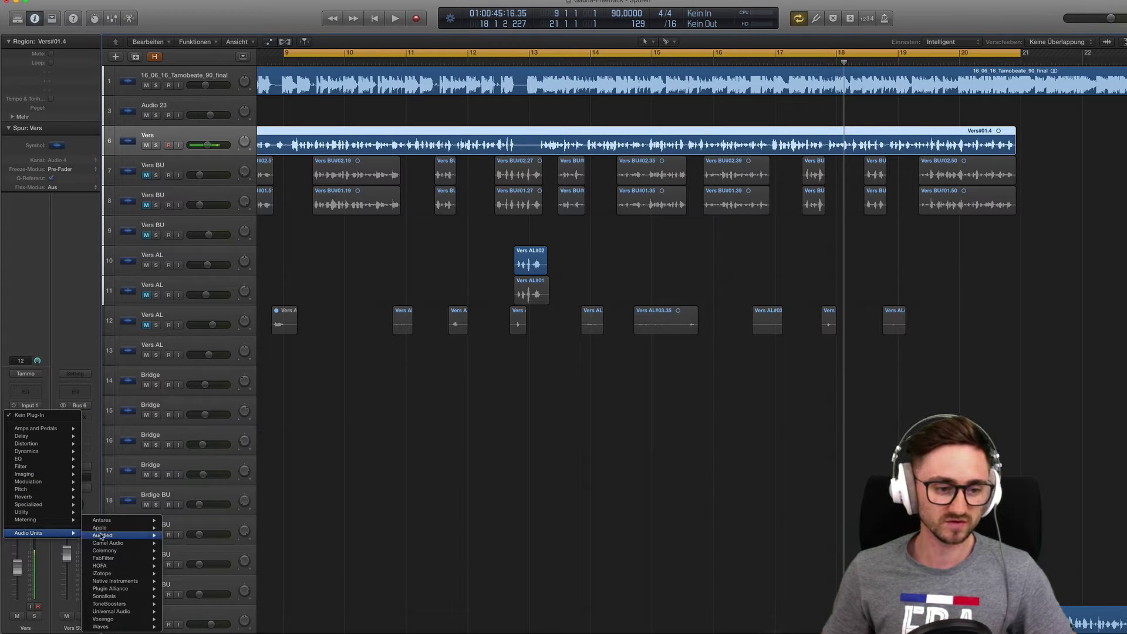
pyautogui.moveTo(123, 597)
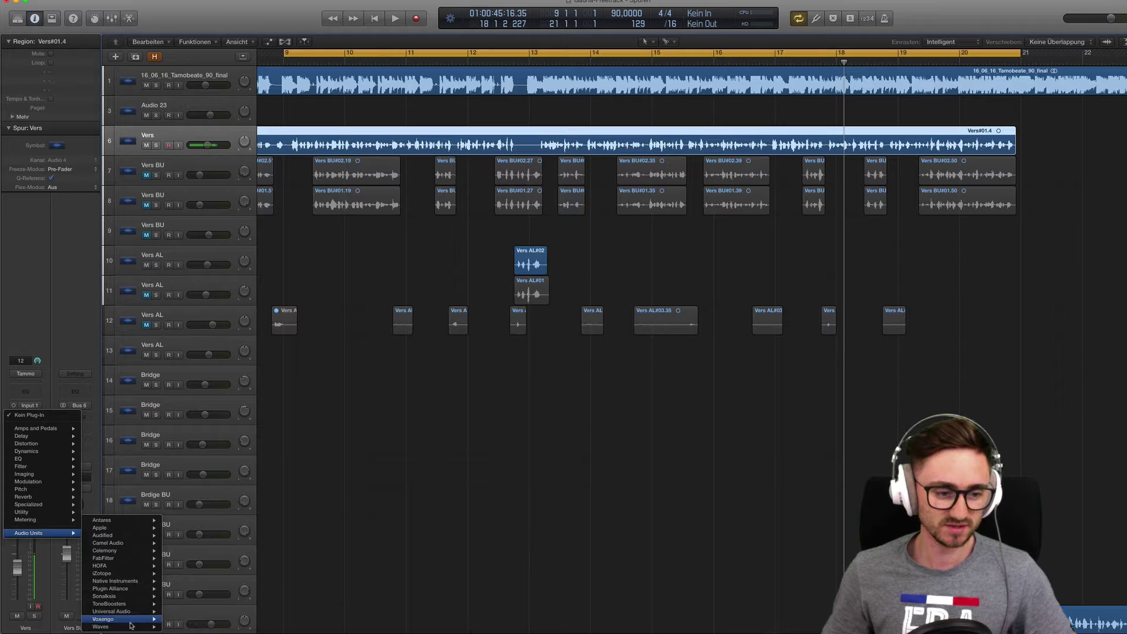
pyautogui.moveTo(135, 622)
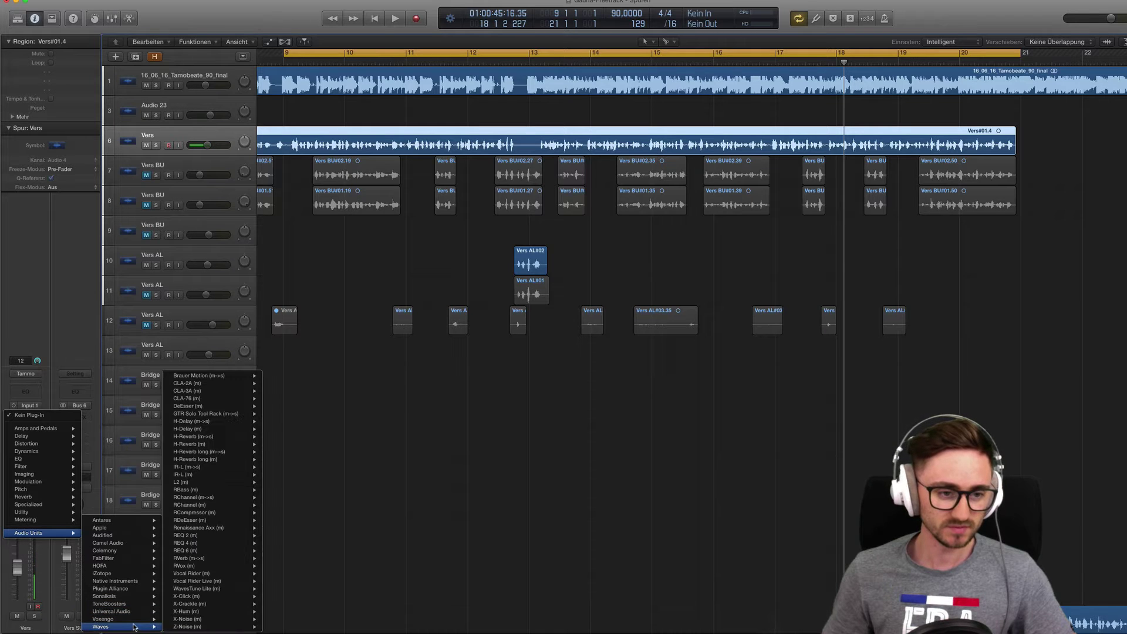
pyautogui.moveTo(223, 483)
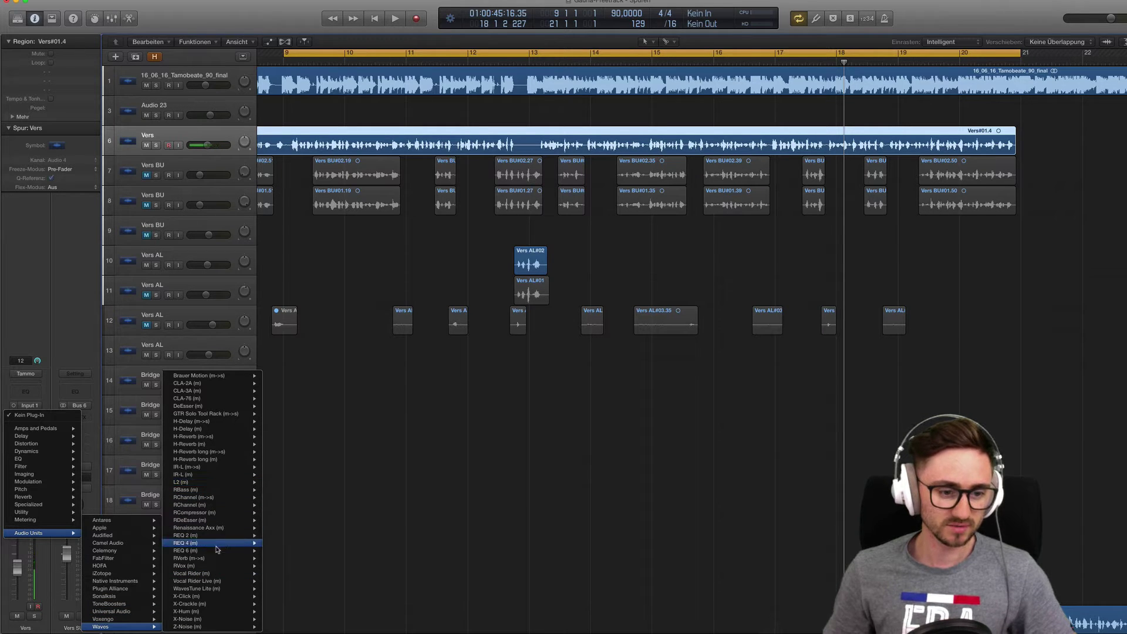
pyautogui.moveTo(217, 558)
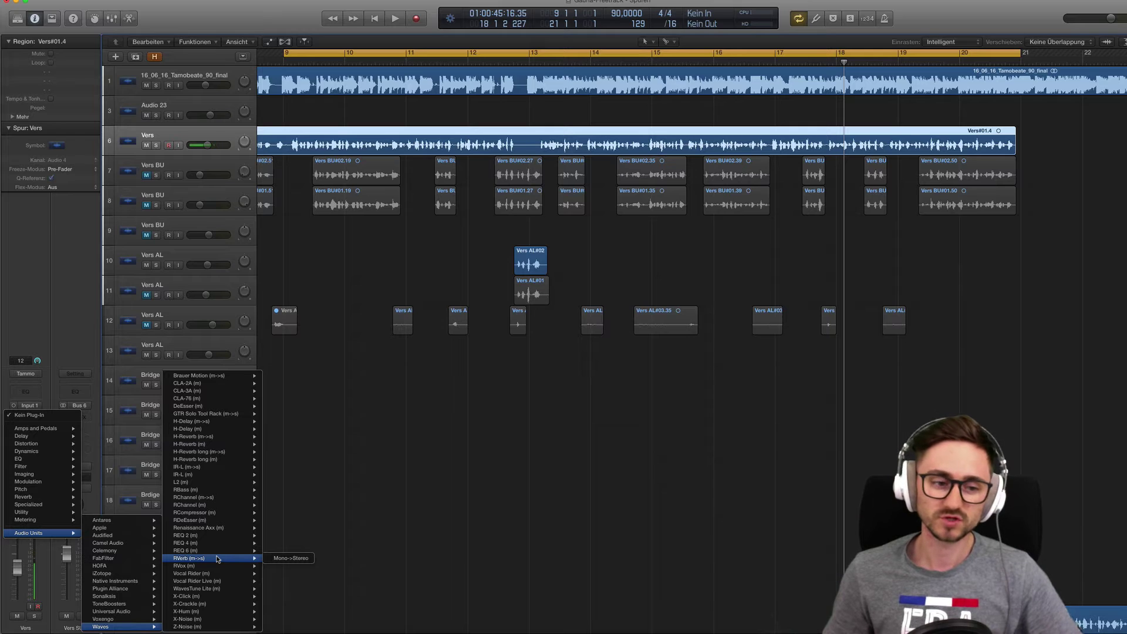
pyautogui.moveTo(222, 401)
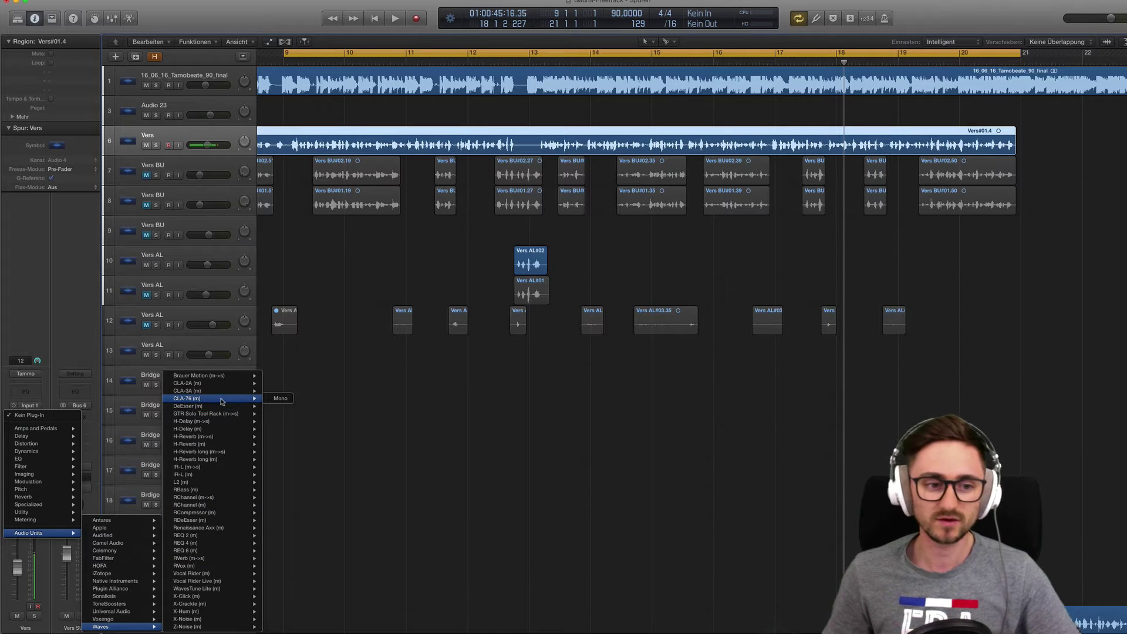
pyautogui.click(276, 399)
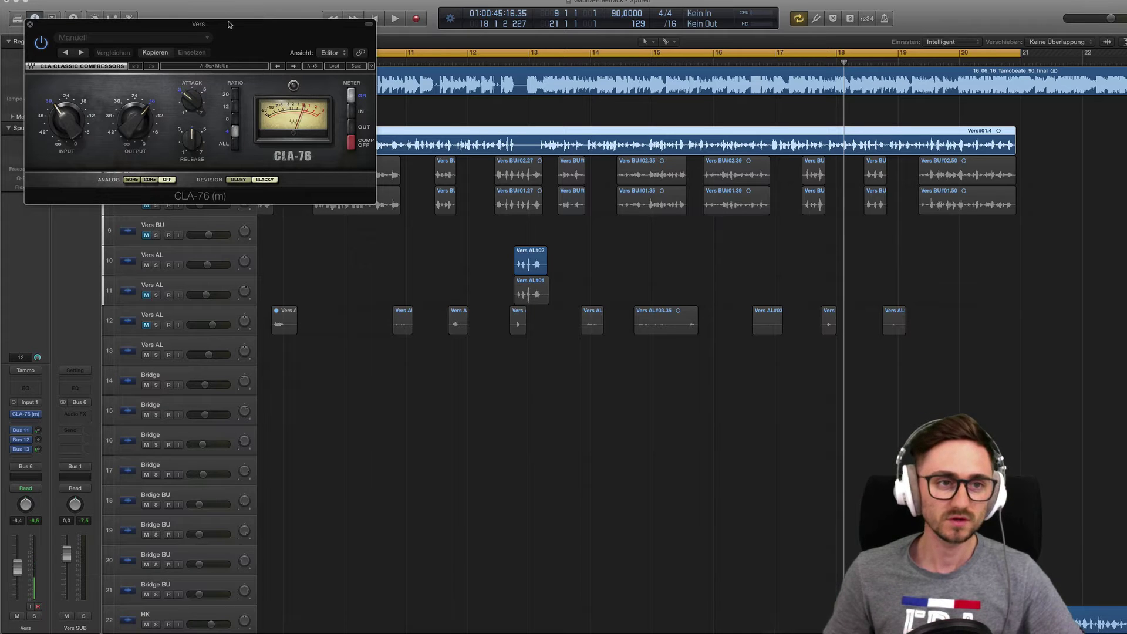
pyautogui.moveTo(228, 26); pyautogui.dragTo(601, 162)
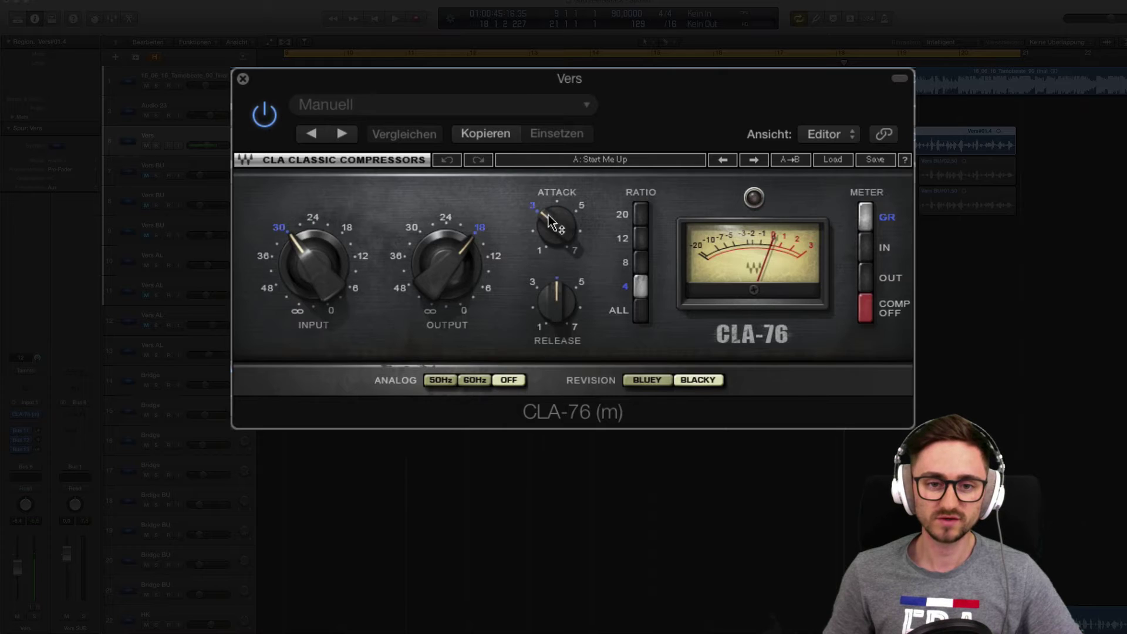
# Set the CLA-76 release to 7, its fastest setting, with the attack kept at 3
pyautogui.click(556, 229)
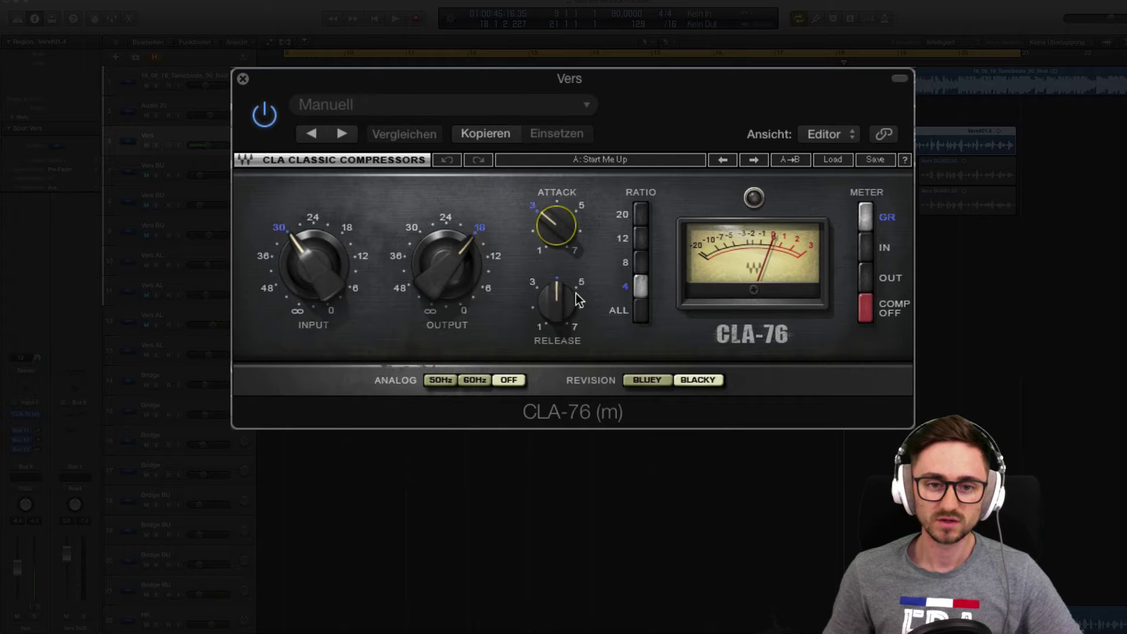
pyautogui.moveTo(563, 317); pyautogui.dragTo(562, 288)
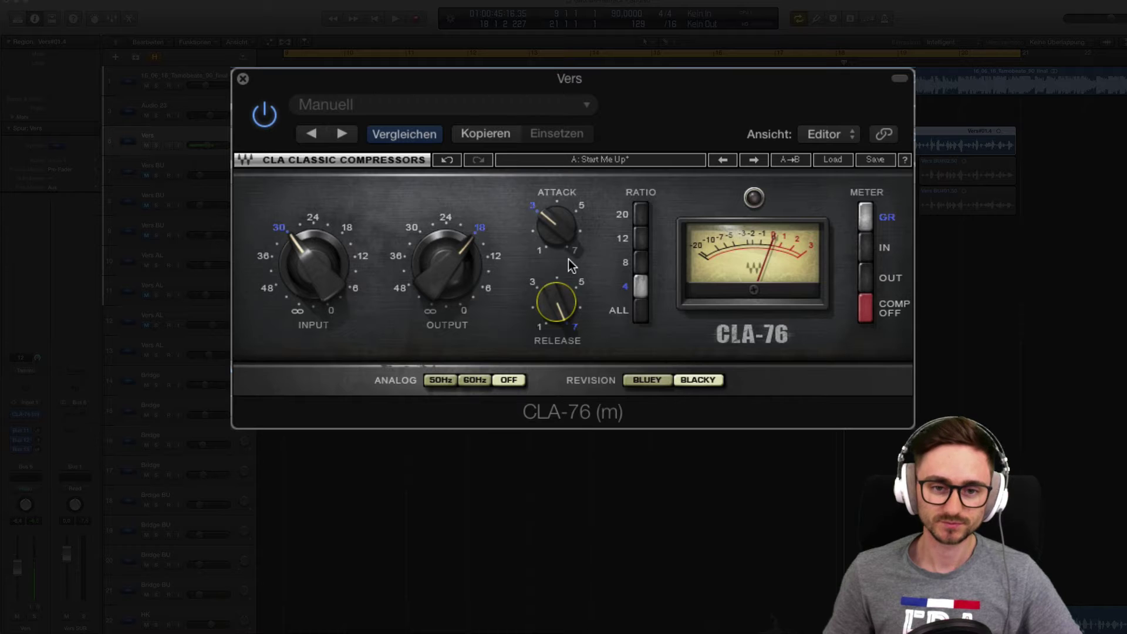
pyautogui.moveTo(556, 302); pyautogui.dragTo(556, 306)
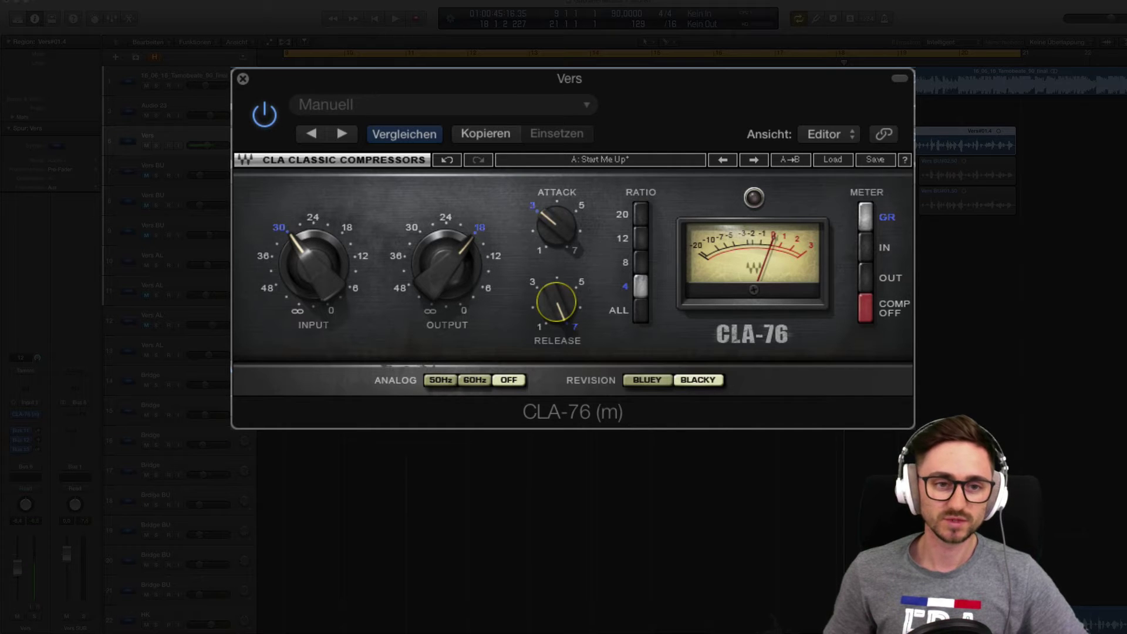
# Bypass the CLA-76 and play back the verse to hear the vocal uncompressed
pyautogui.click(264, 115)
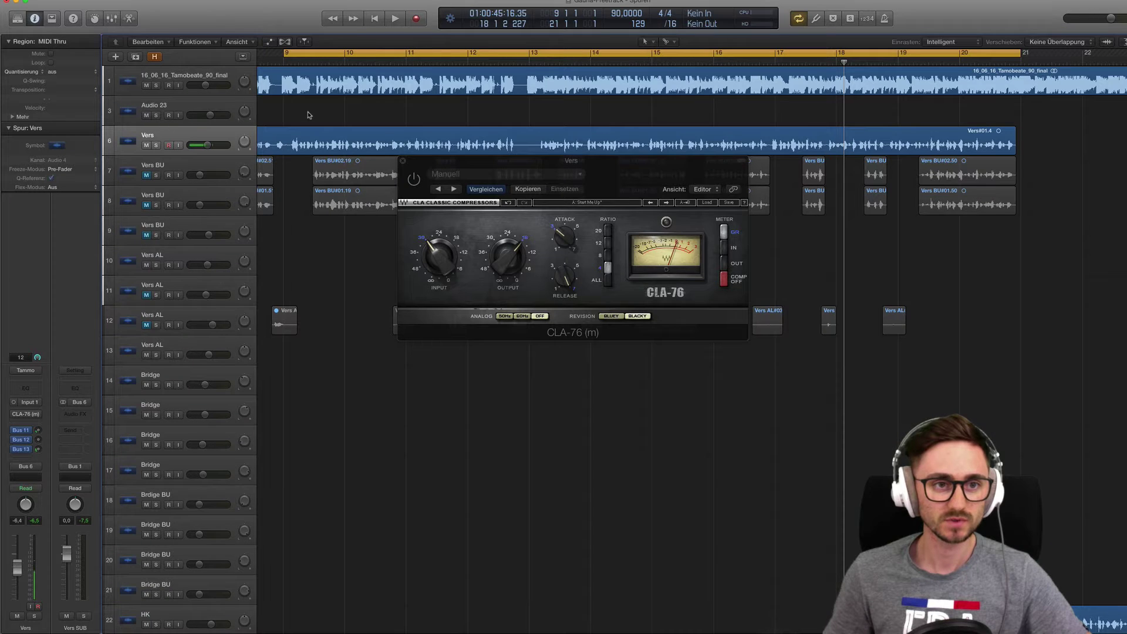
pyautogui.press('space')
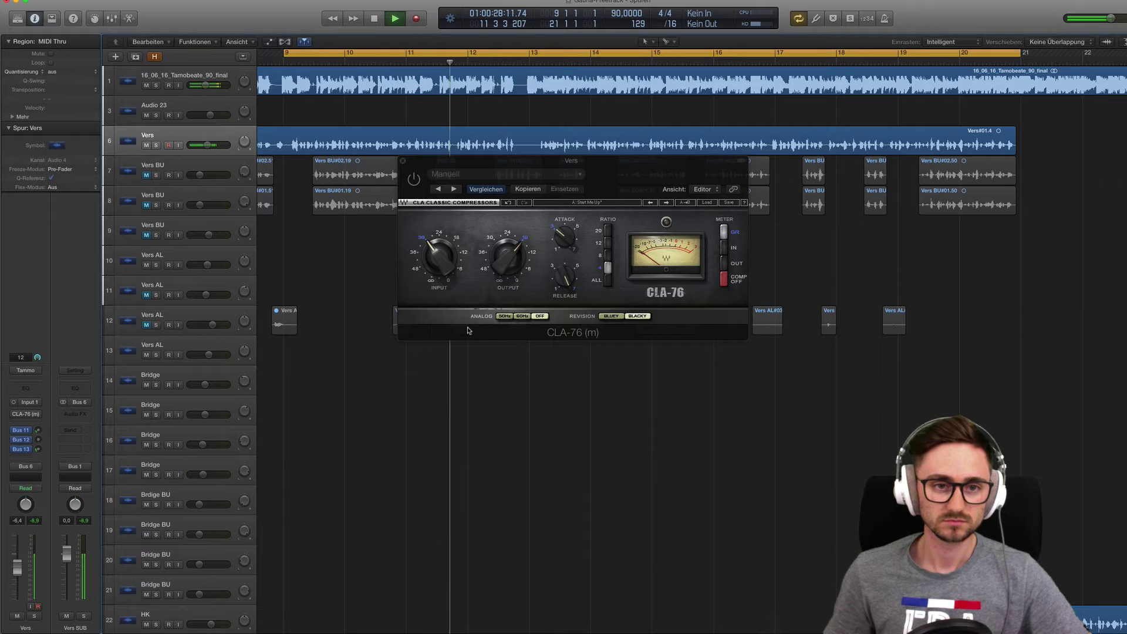
pyautogui.press('space')
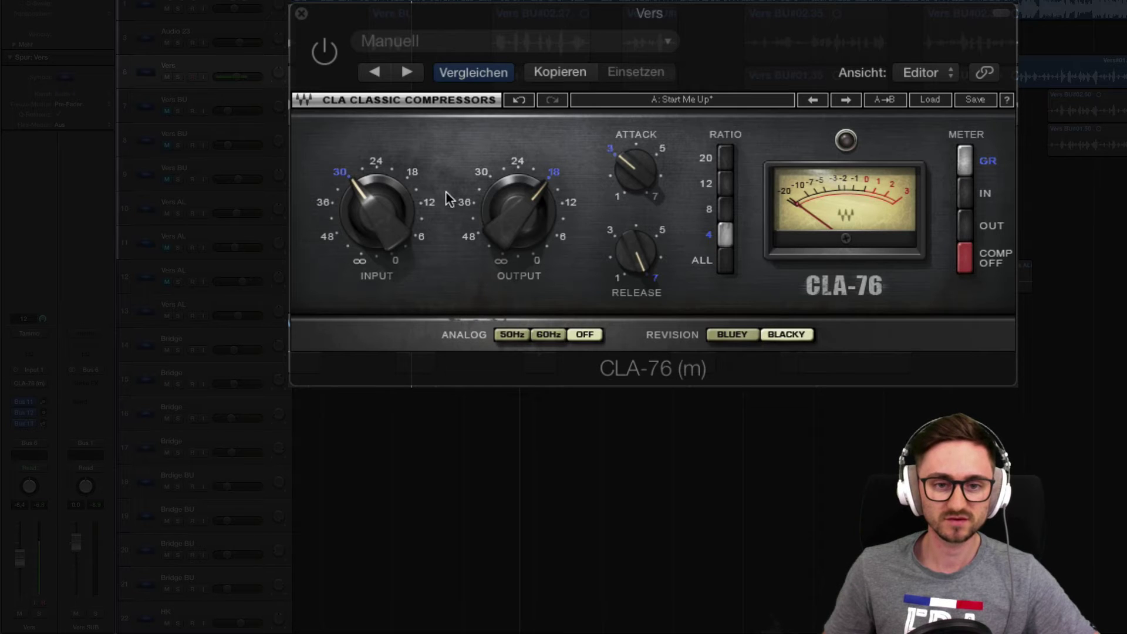
# Re-enable the CLA-76 and compare the verse vocal with and without compression during playback
pyautogui.click(324, 53)
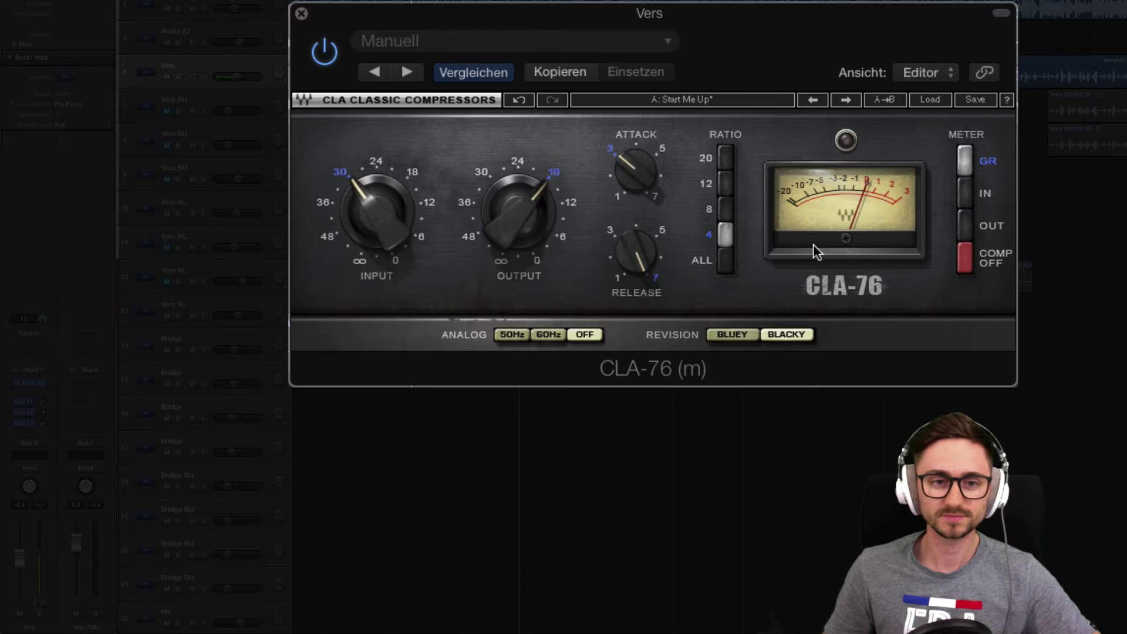
pyautogui.moveTo(410, 227)
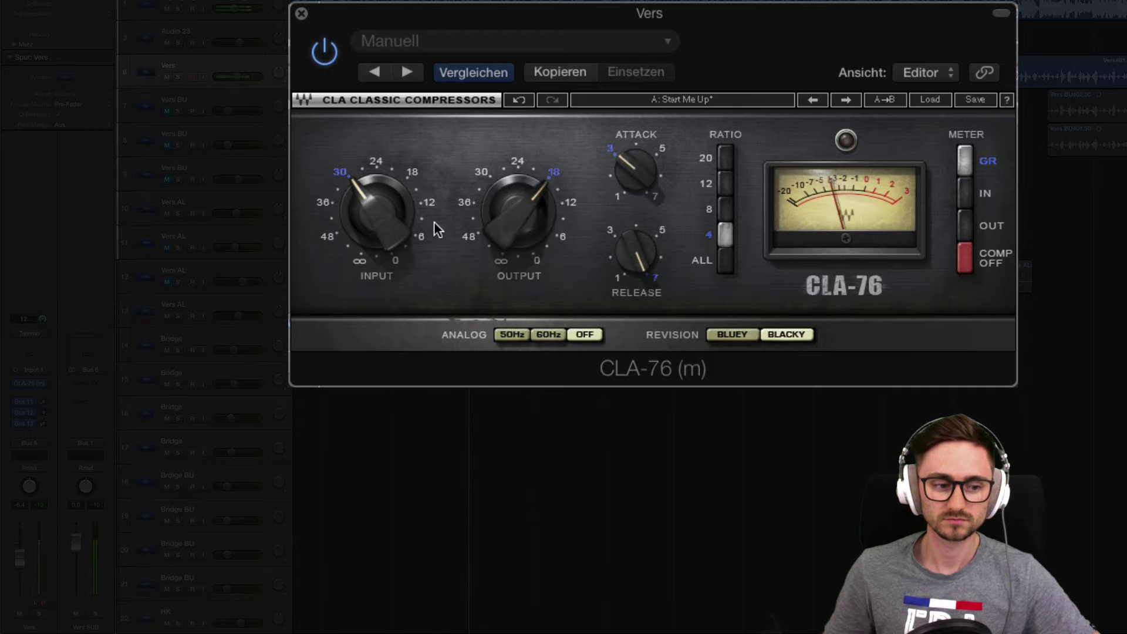
pyautogui.click(327, 55)
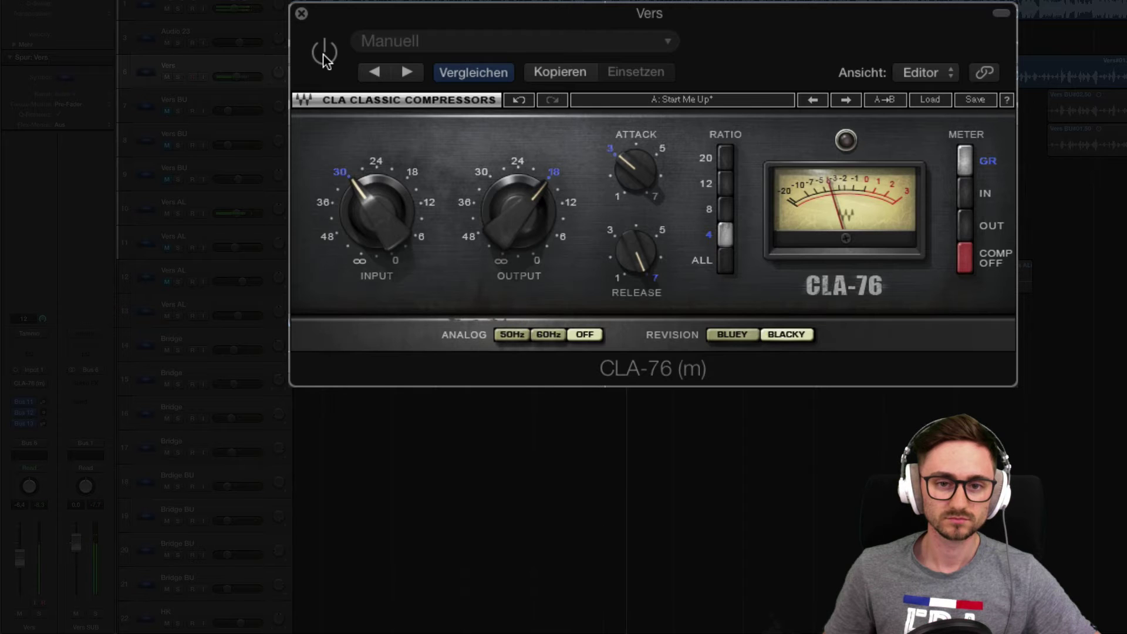
pyautogui.click(323, 54)
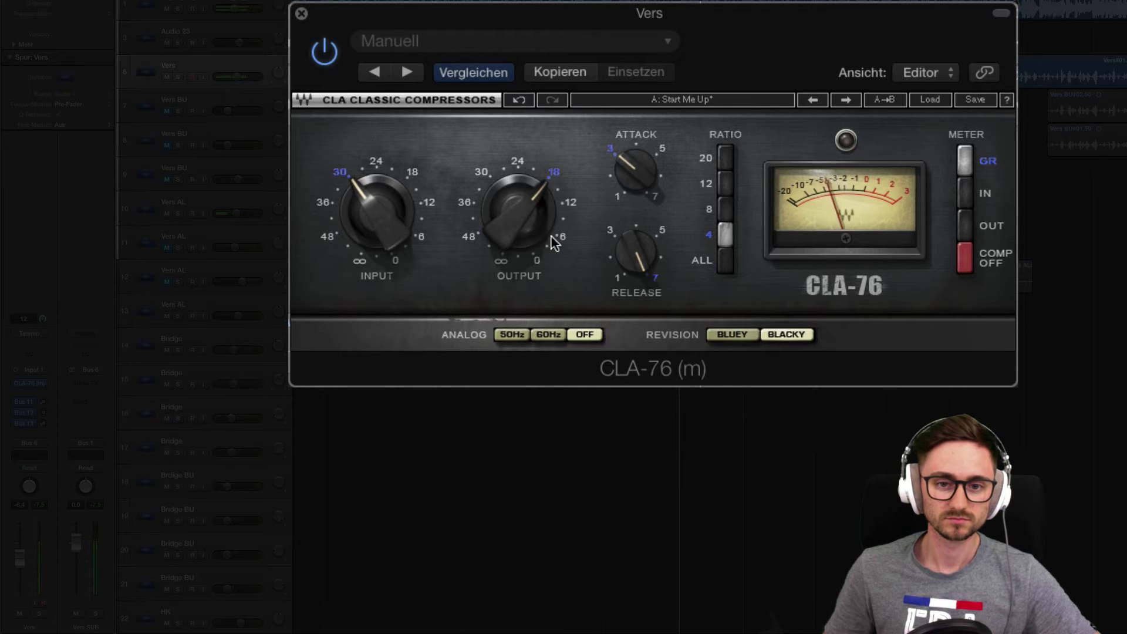
# Set the CLA-76 input to about -32.5 and the output to about -13.6, and reset the clip indicator
pyautogui.moveTo(511, 232)
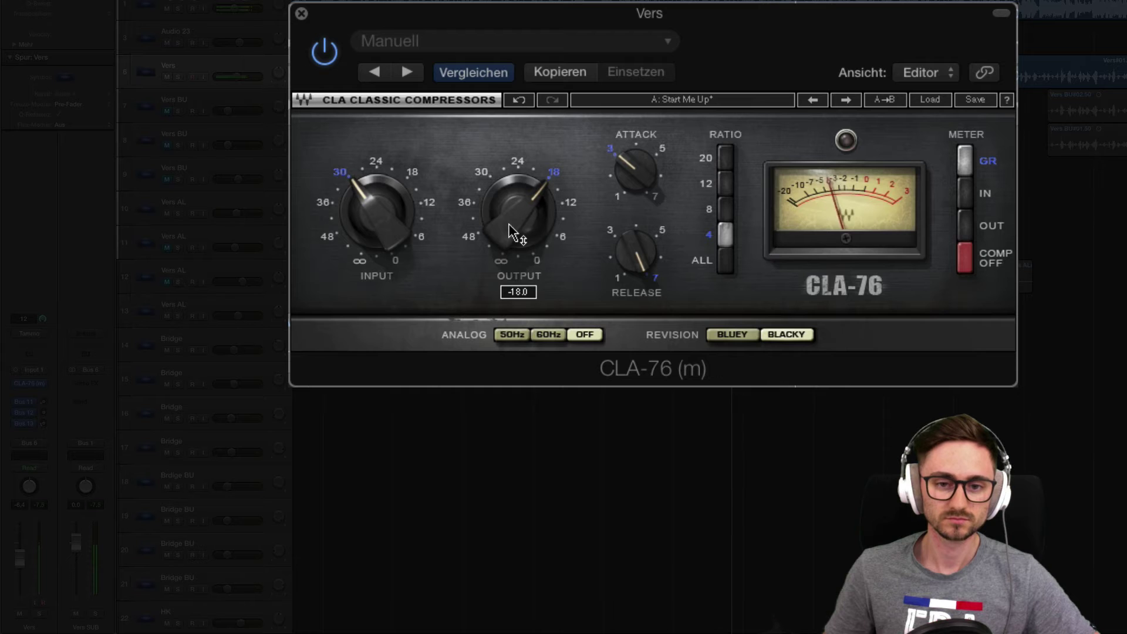
pyautogui.moveTo(509, 225); pyautogui.dragTo(477, 218)
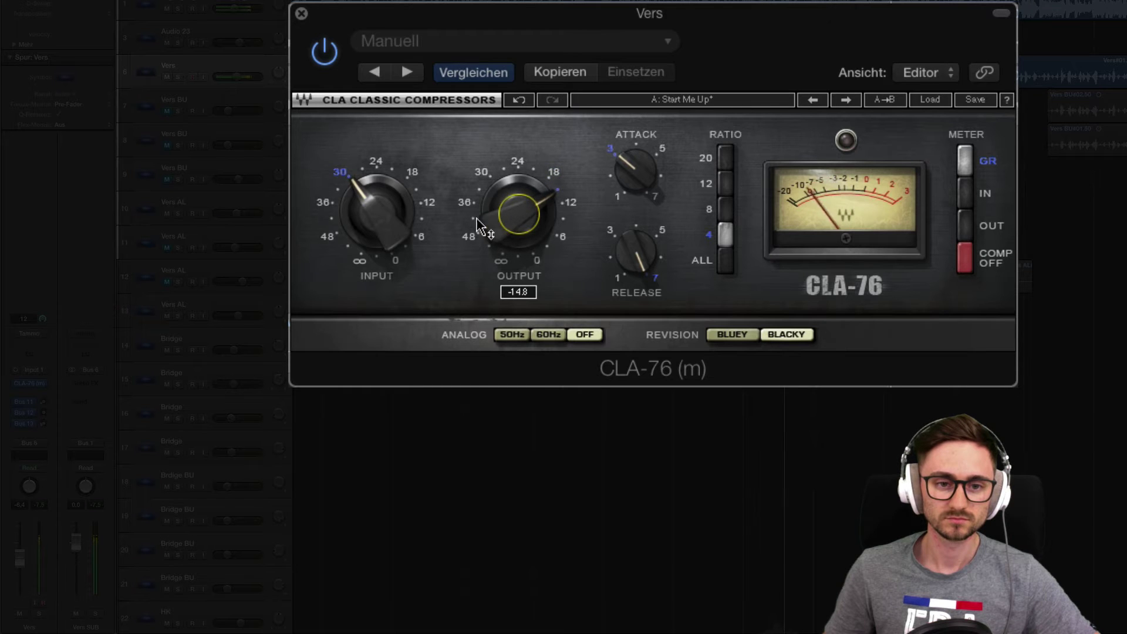
pyautogui.moveTo(377, 212); pyautogui.dragTo(377, 225)
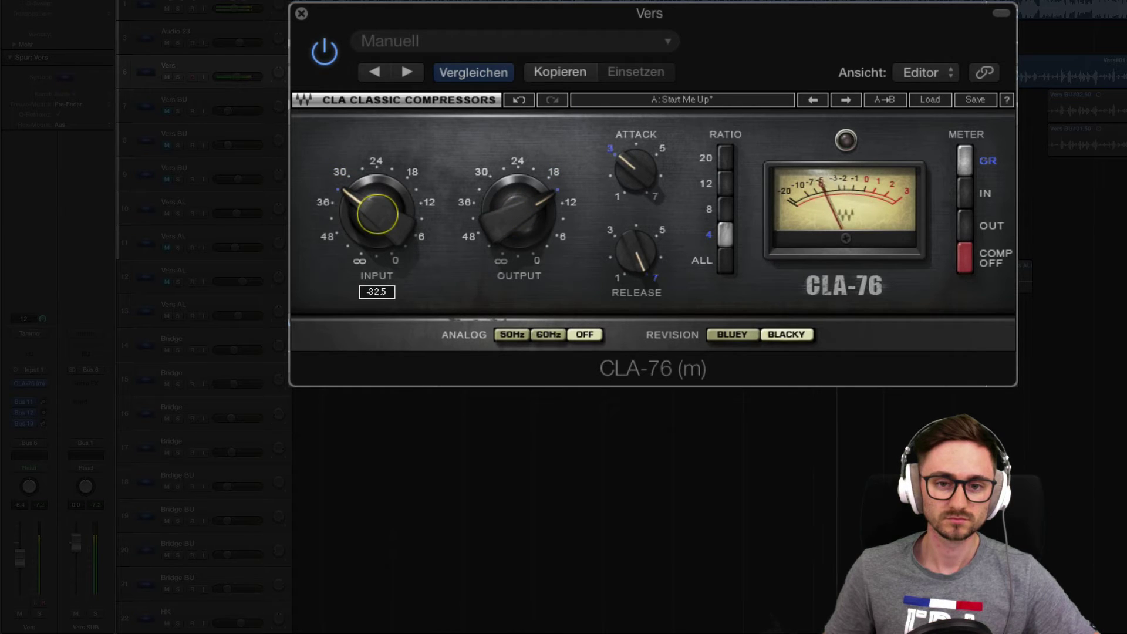
pyautogui.moveTo(518, 216)
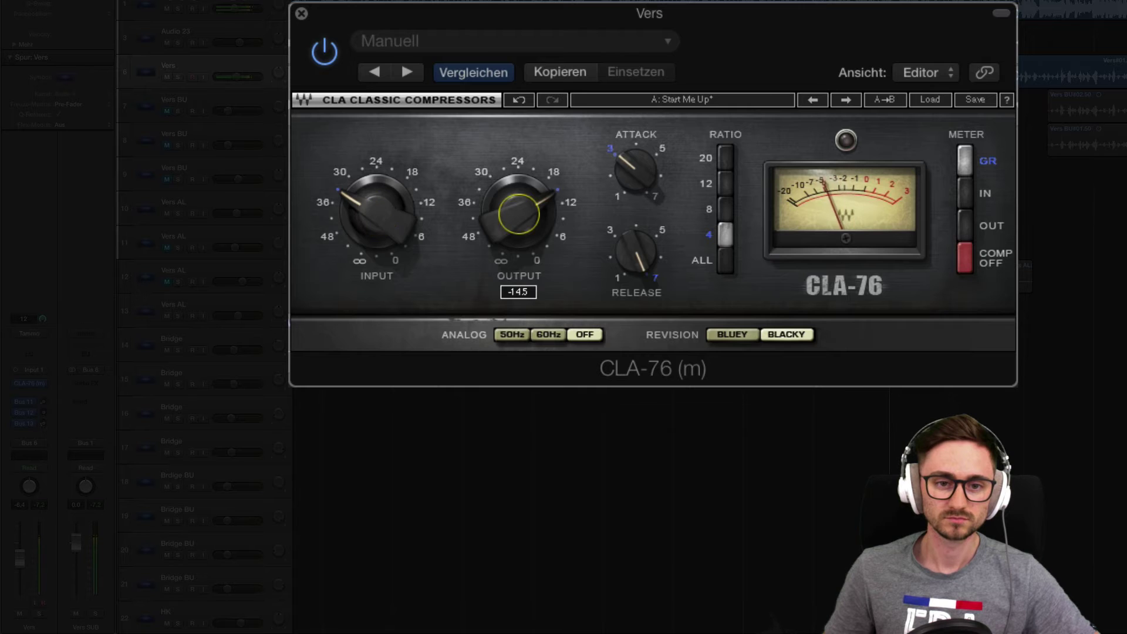
pyautogui.scroll(5, 519, 214)
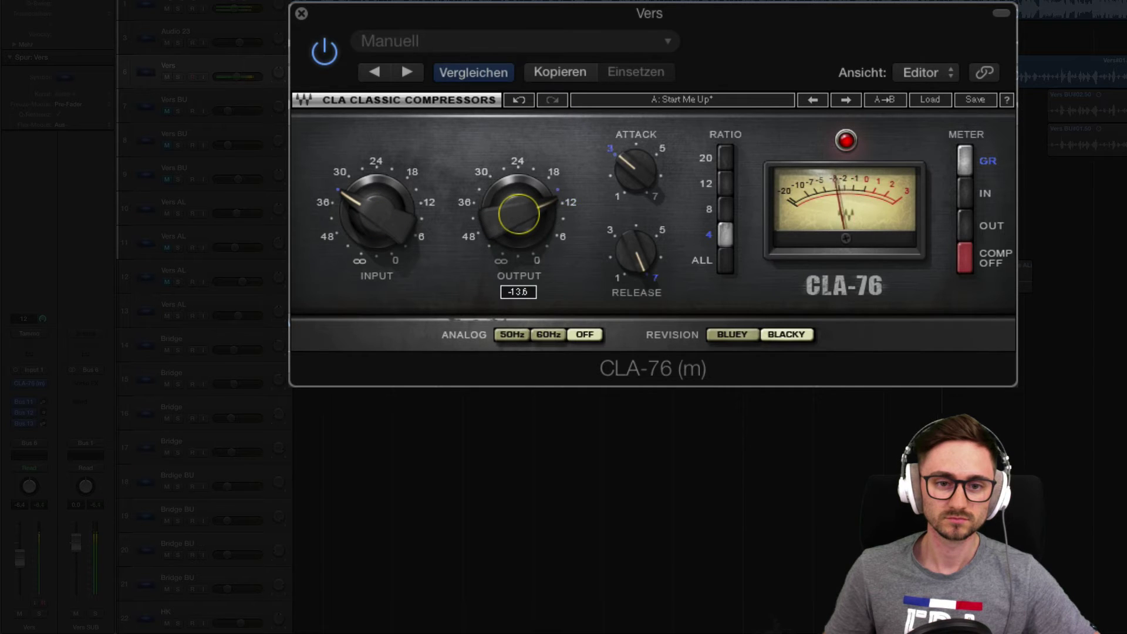
pyautogui.click(846, 140)
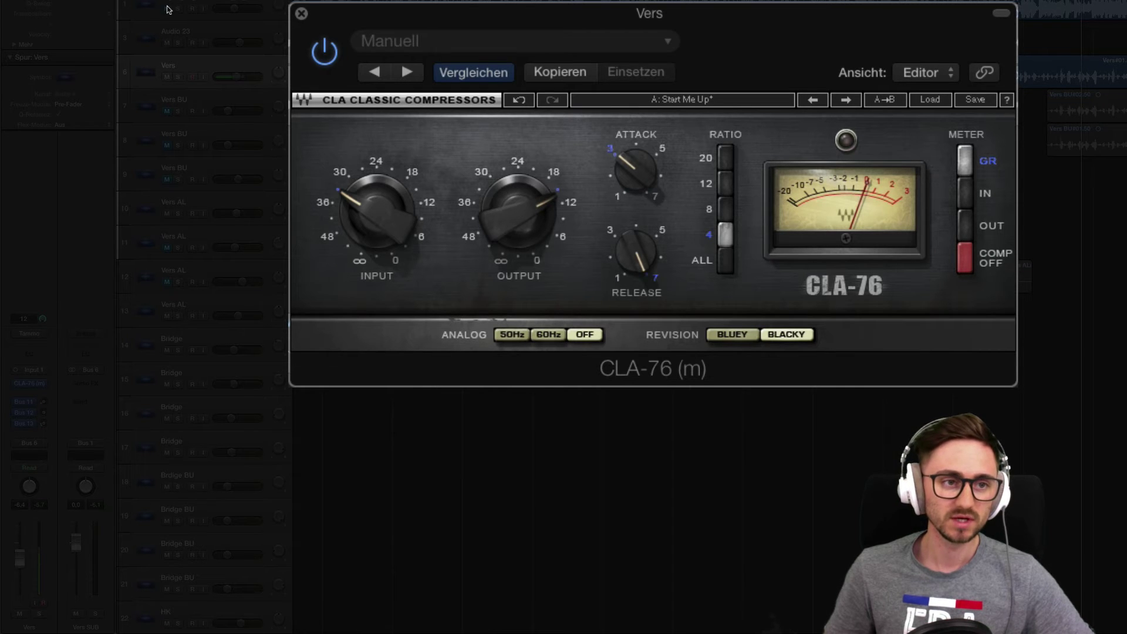
# Play the verse and compare its loudness with the adjusted compressor bypassed and active
pyautogui.press('v')
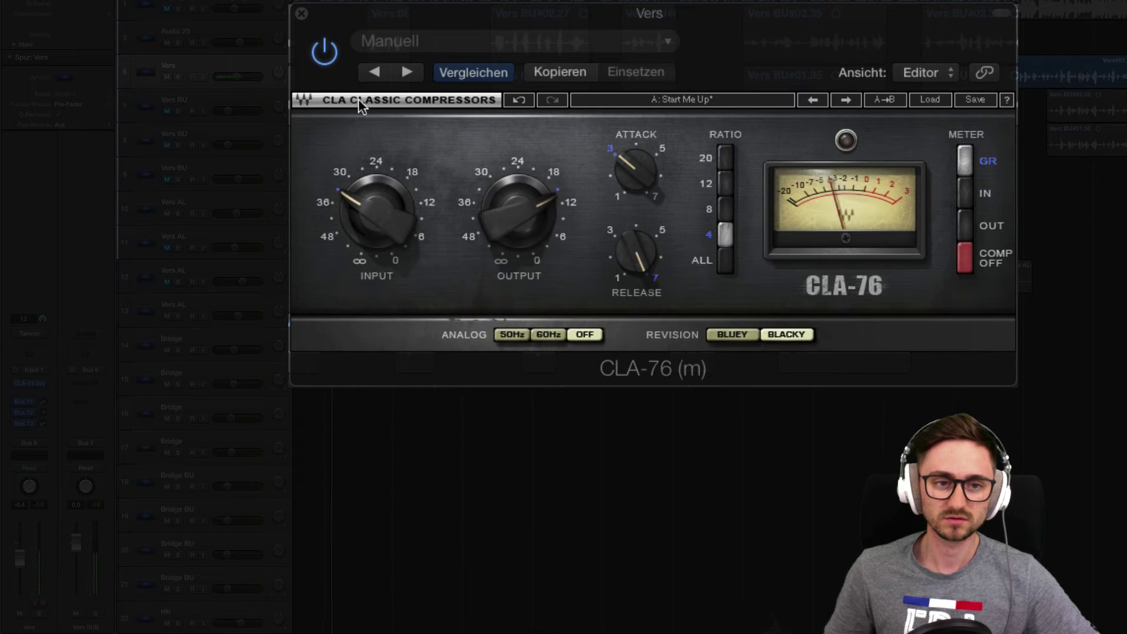
pyautogui.click(322, 54)
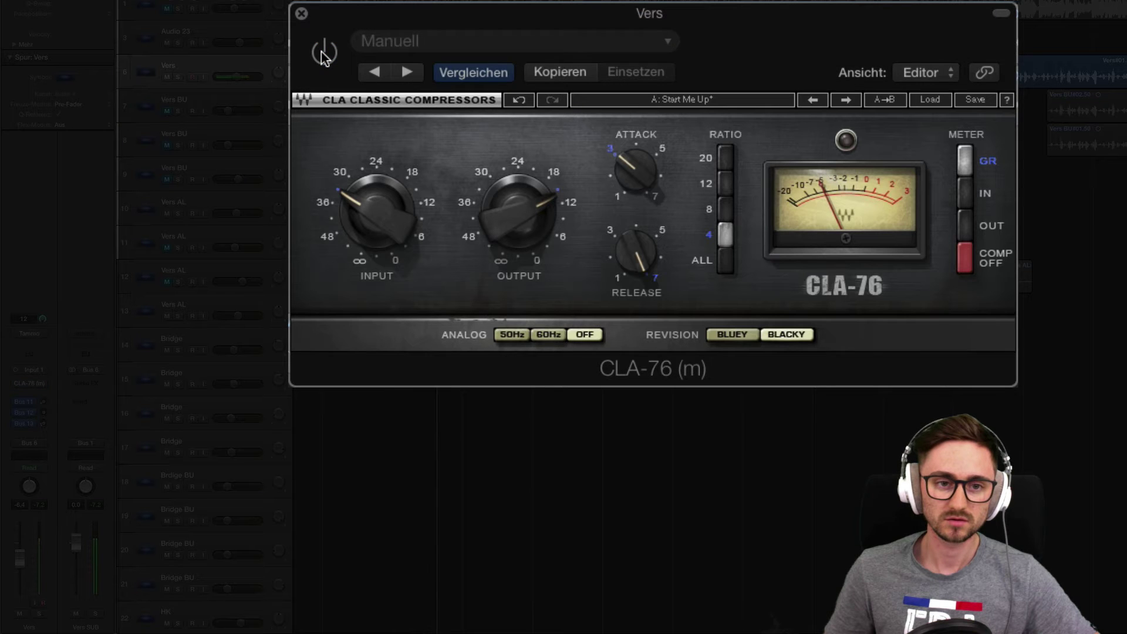
pyautogui.click(322, 54)
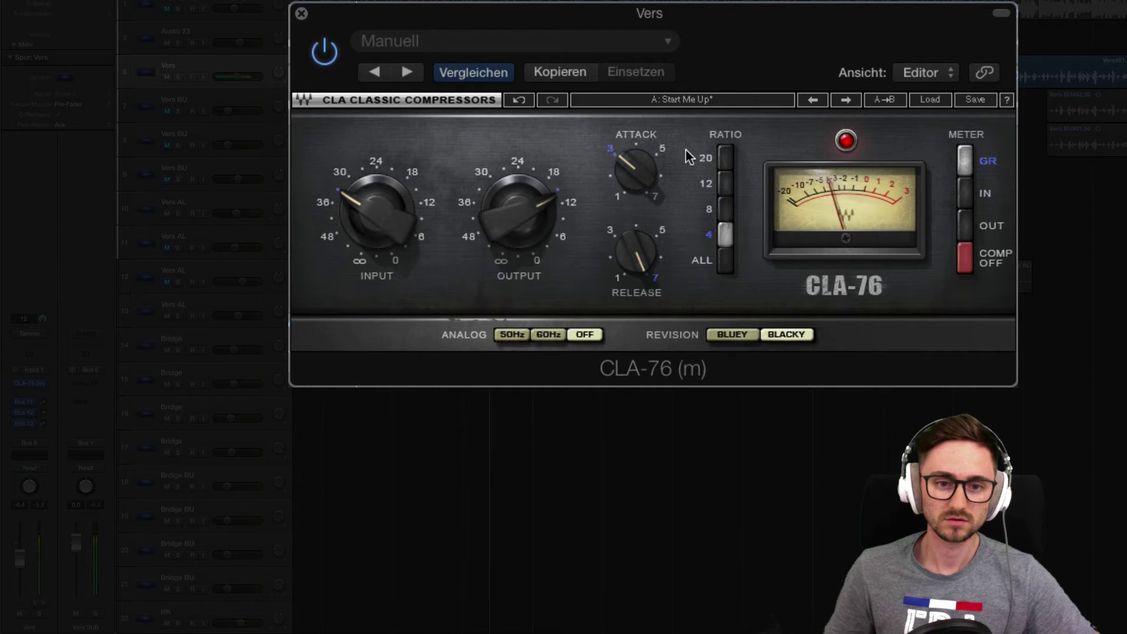
# Lower the CLA-76 output to about -15.6, reset the clip indicator and recheck the vocal level against bypass
pyautogui.moveTo(517, 221); pyautogui.dragTo(516, 216)
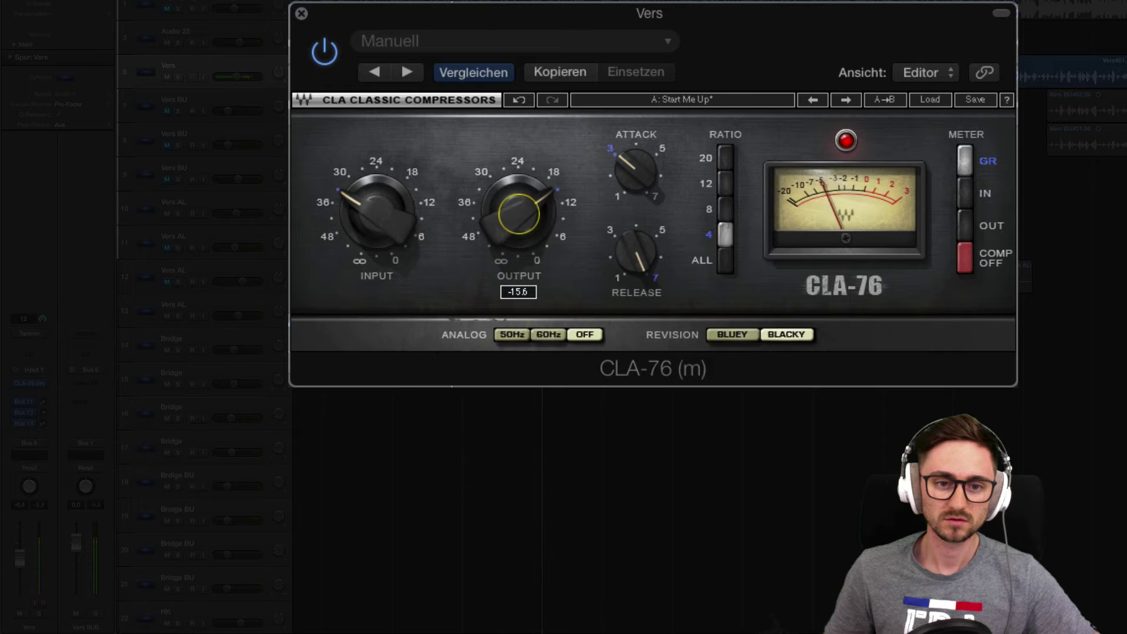
pyautogui.click(846, 141)
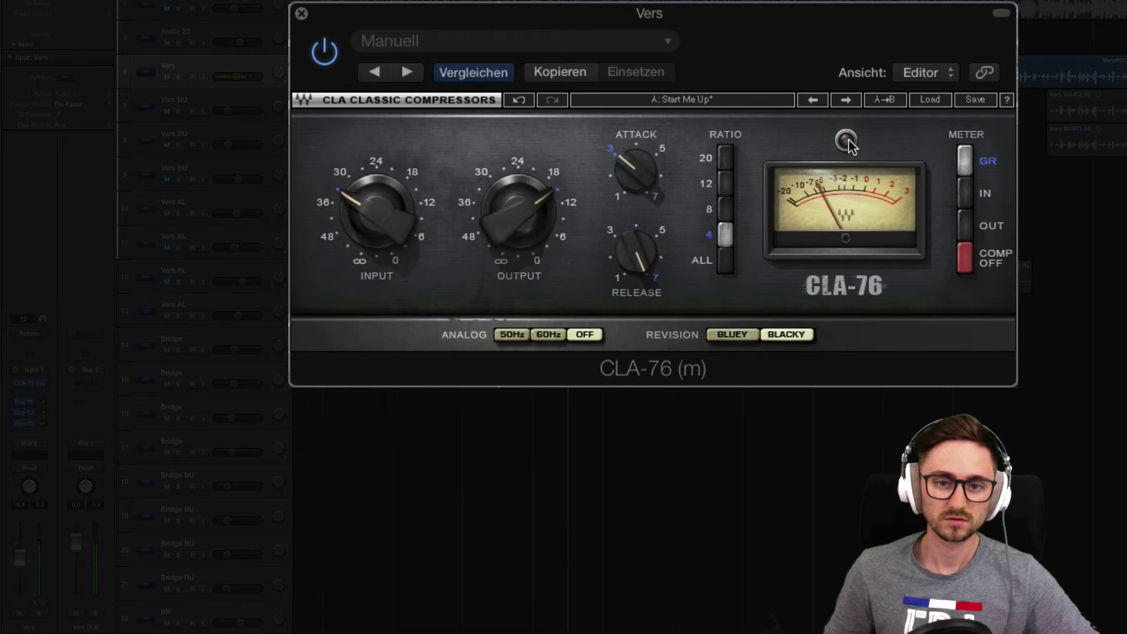
pyautogui.click(323, 54)
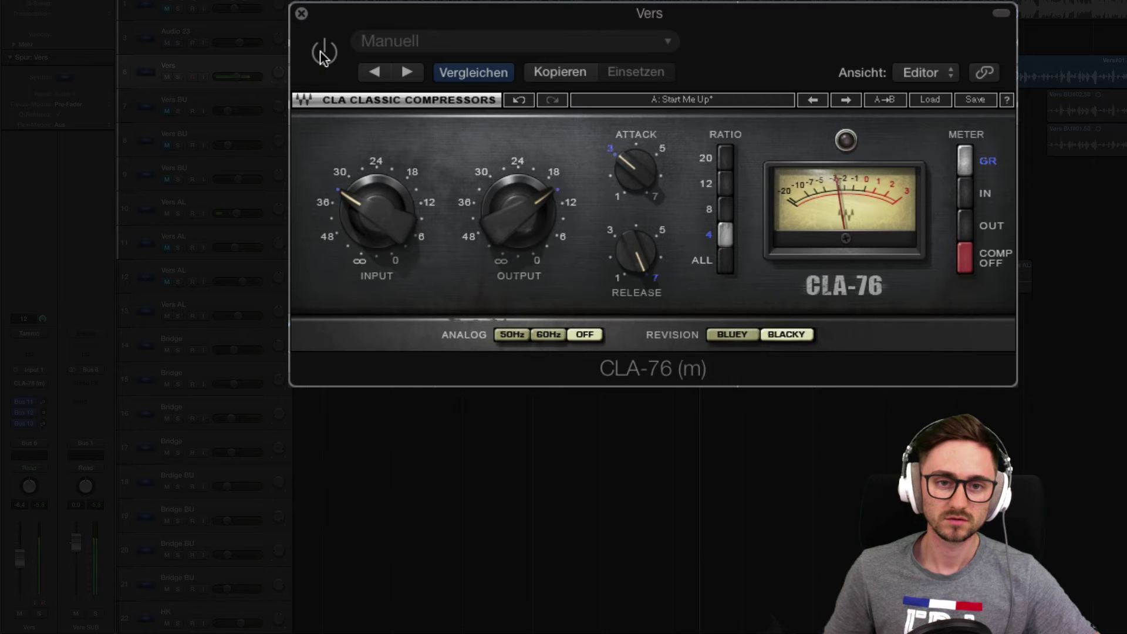
pyautogui.click(324, 54)
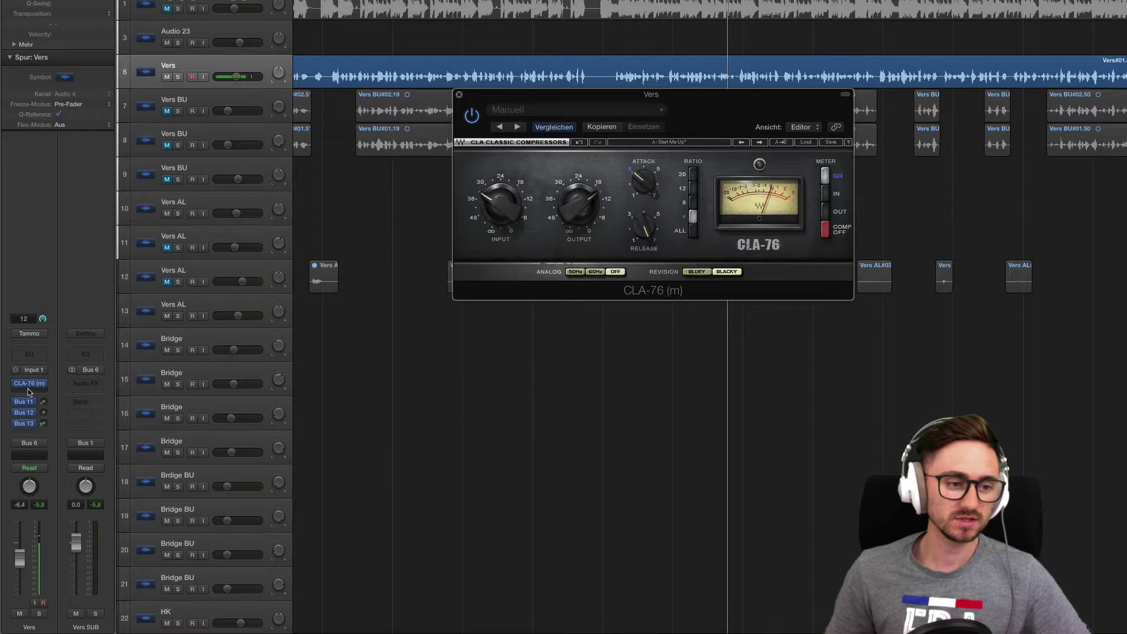
# Insert the mono Waves CLA-2A compressor directly after the CLA-76 on the Vers track
pyautogui.click(27, 388)
pyautogui.moveTo(74, 526)
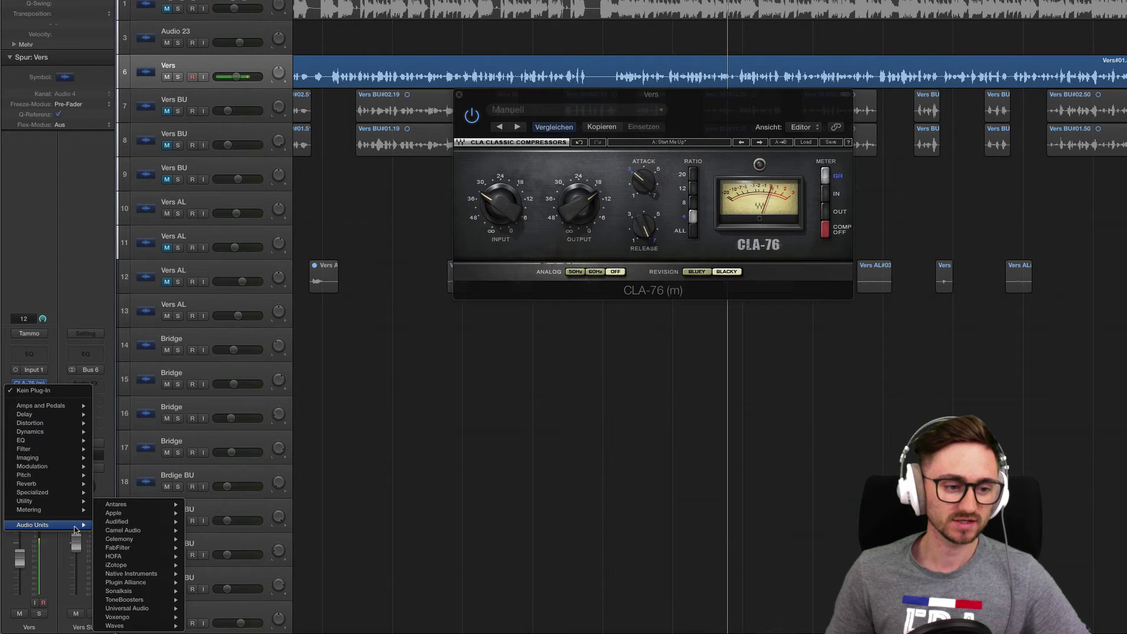
pyautogui.moveTo(147, 524)
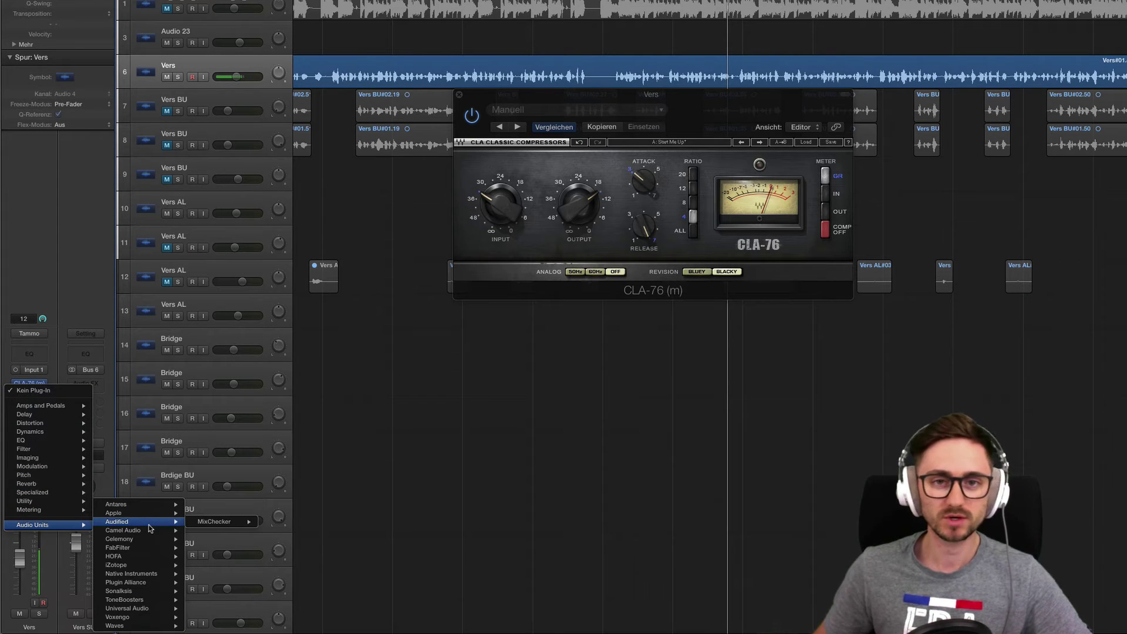
pyautogui.moveTo(144, 627)
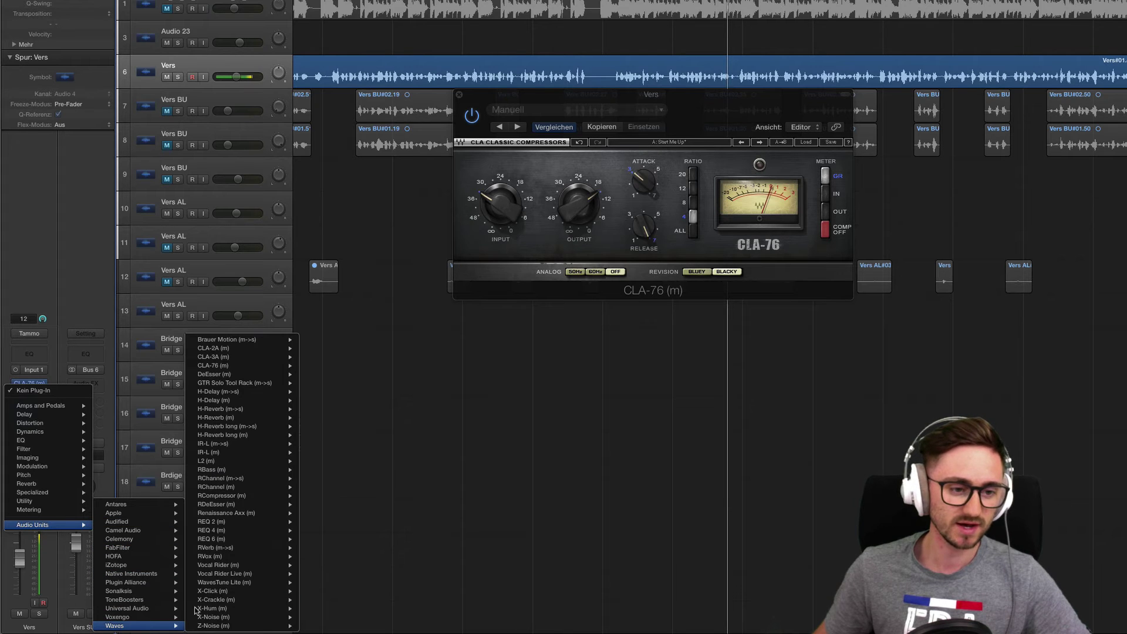
pyautogui.moveTo(279, 358)
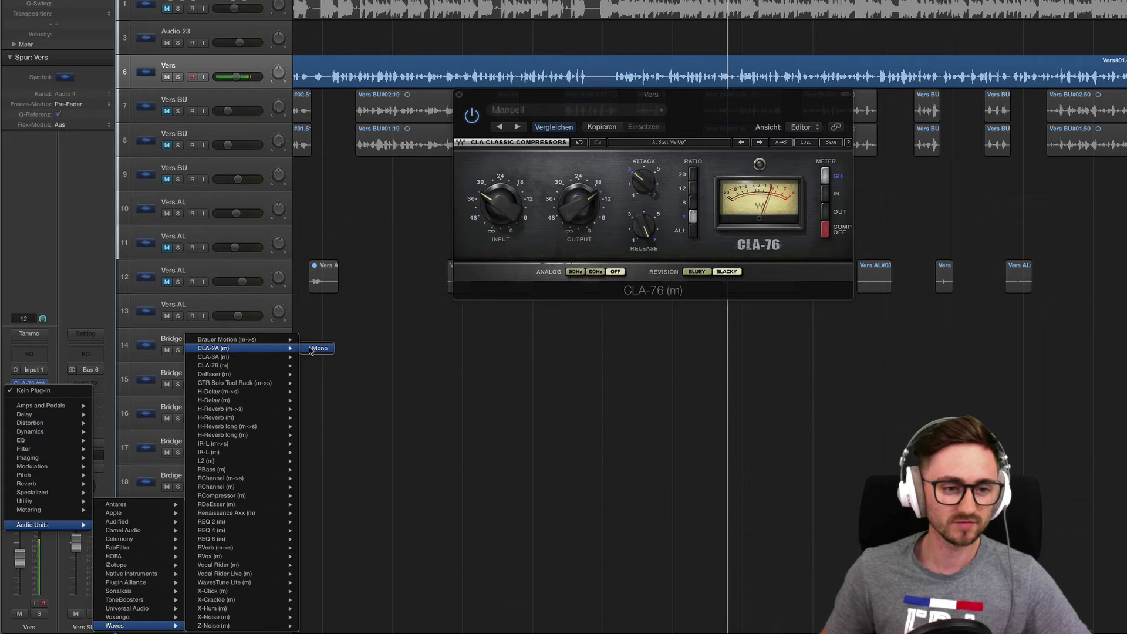
pyautogui.click(319, 348)
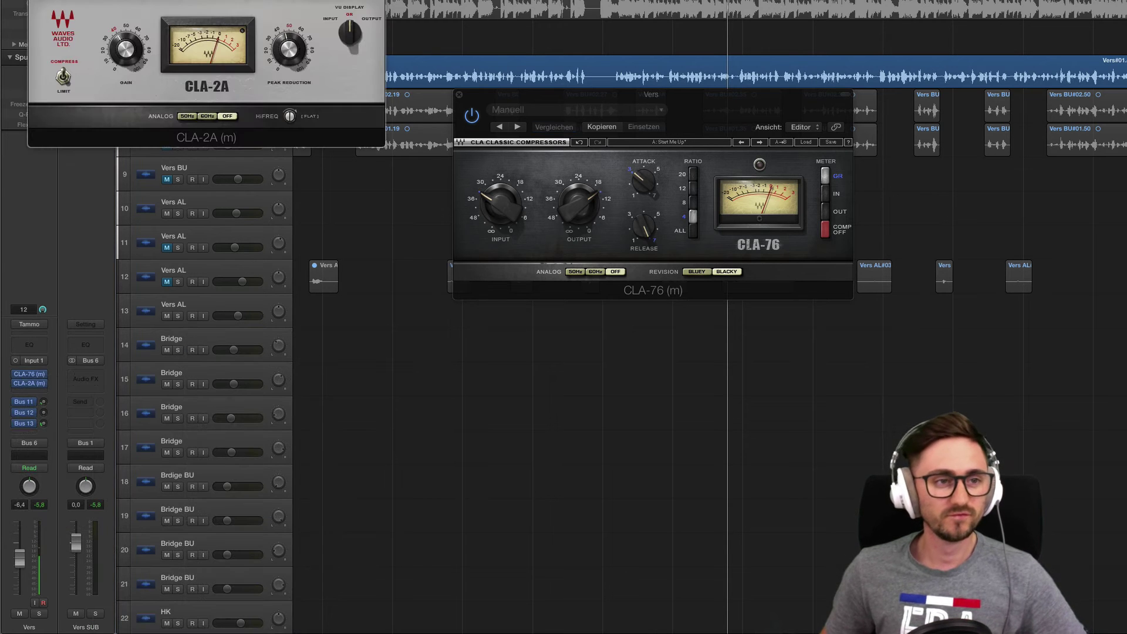
# Arrange the CLA-76 and CLA-2A plug-in windows side by side so both sets of controls are accessible
pyautogui.moveTo(251, 23); pyautogui.dragTo(575, 314)
pyautogui.moveTo(584, 96); pyautogui.dragTo(443, 101)
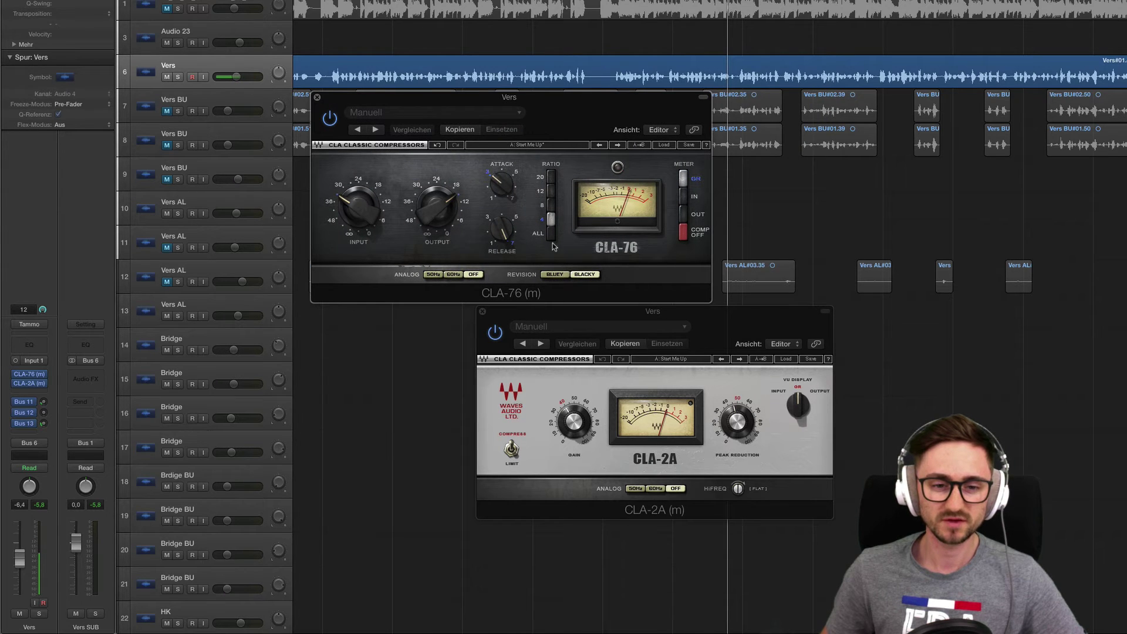
pyautogui.moveTo(477, 99); pyautogui.dragTo(465, 108)
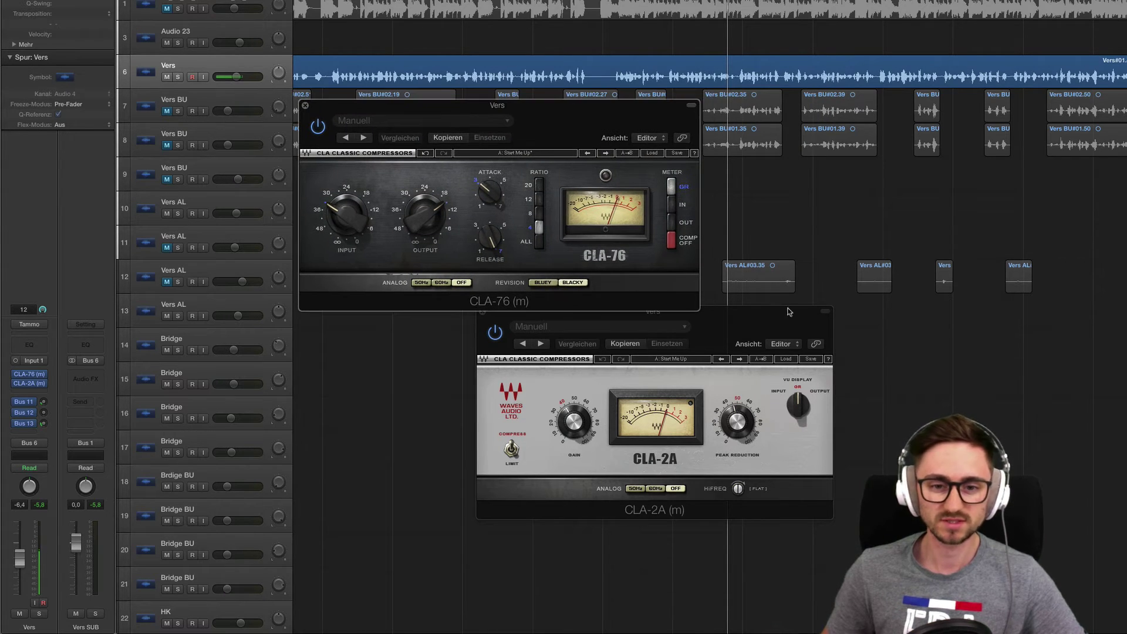
pyautogui.moveTo(788, 311); pyautogui.dragTo(1004, 108)
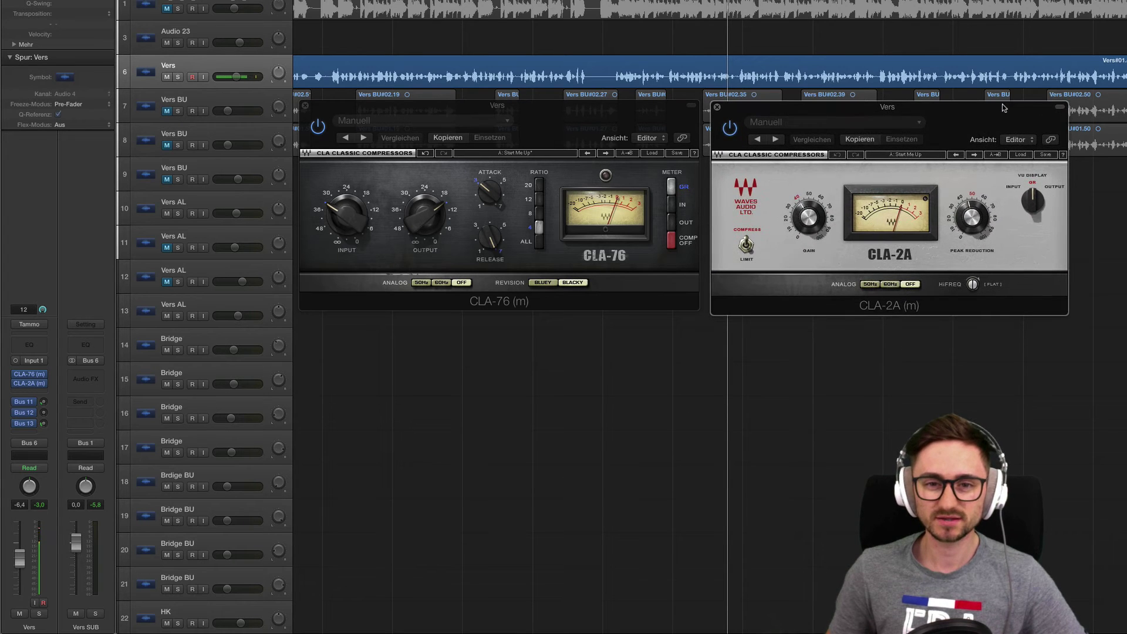
pyautogui.moveTo(503, 100); pyautogui.dragTo(491, 121)
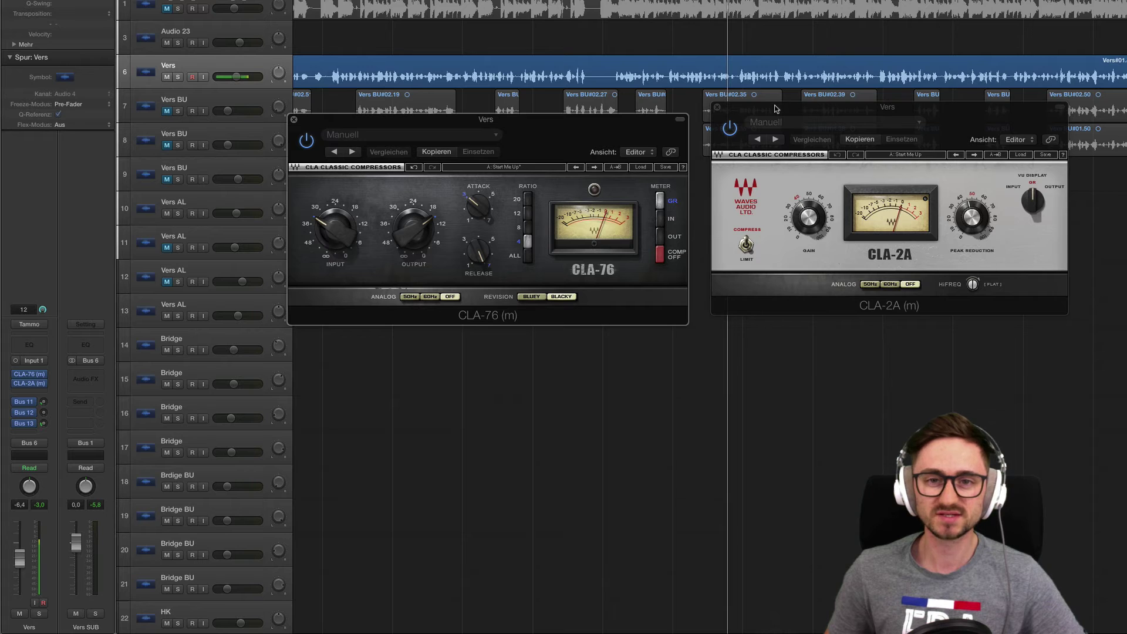
pyautogui.moveTo(776, 108); pyautogui.dragTo(770, 122)
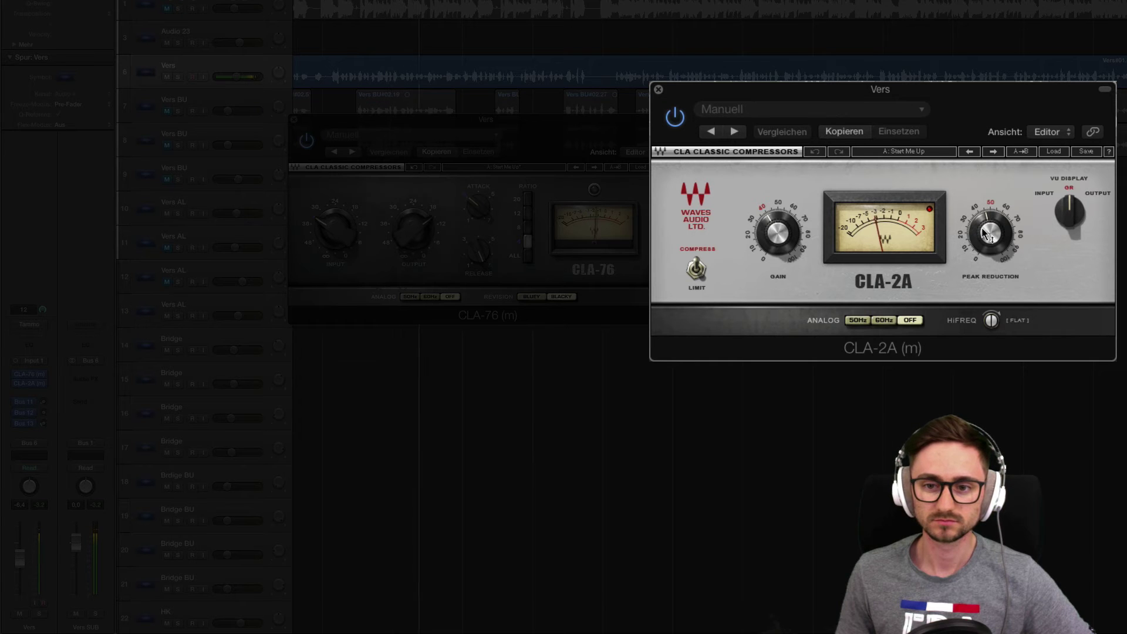
# Set the CLA-2A peak reduction to about 40 and the gain to about 30, and compare the playing vocal against bypass
pyautogui.moveTo(778, 233); pyautogui.dragTo(778, 229)
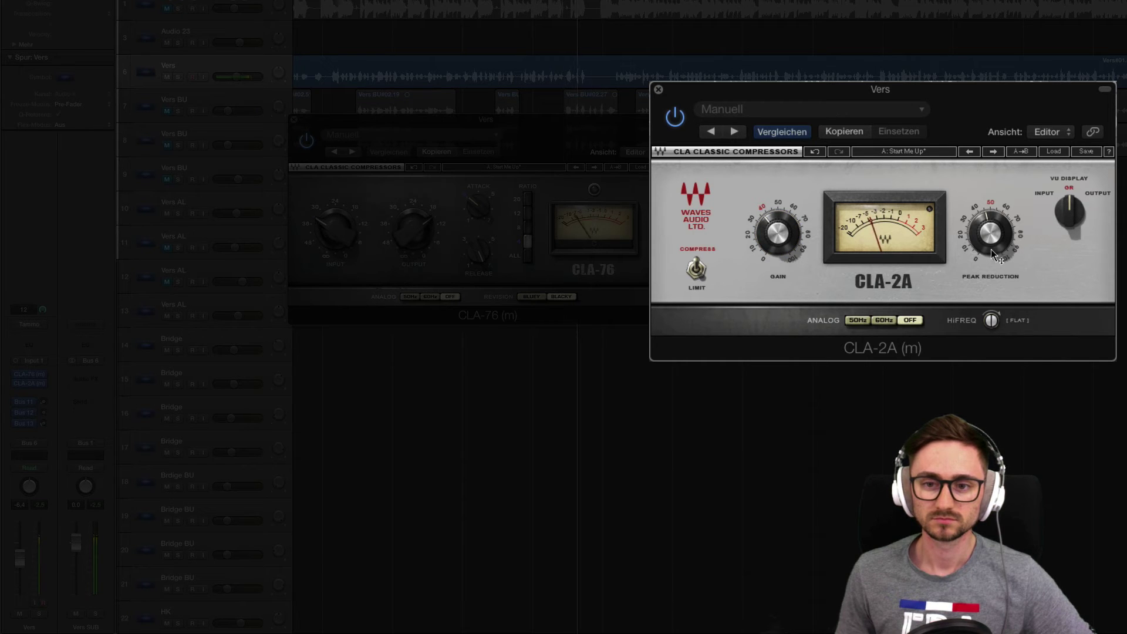
pyautogui.moveTo(989, 246)
pyautogui.moveTo(989, 246); pyautogui.dragTo(990, 256)
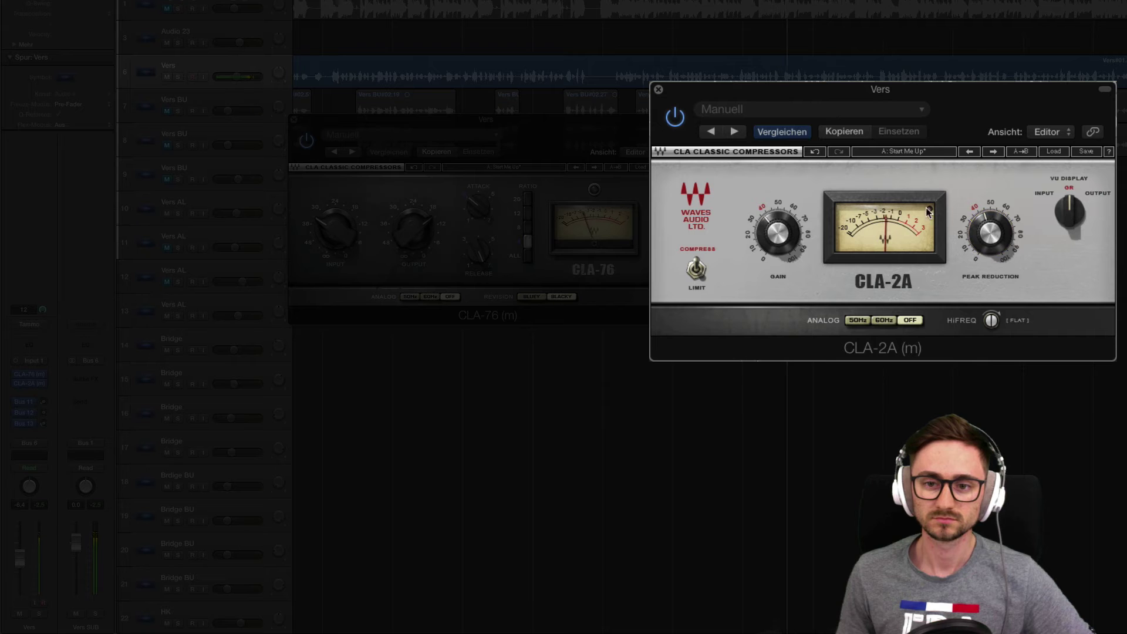
pyautogui.moveTo(778, 234); pyautogui.dragTo(783, 233)
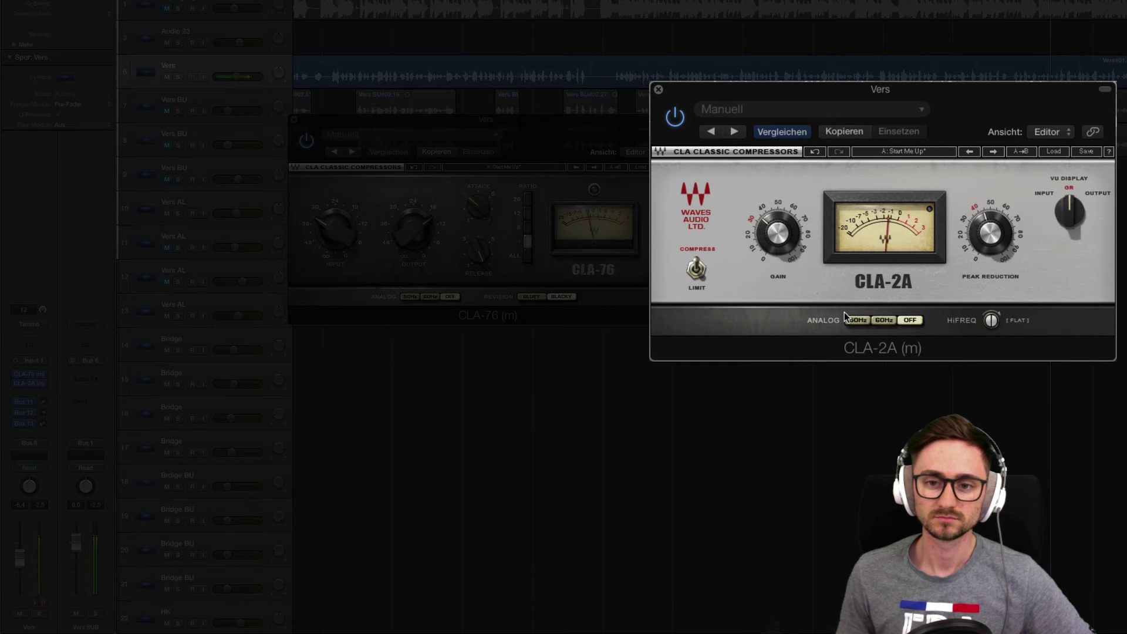
pyautogui.click(674, 119)
pyautogui.click(674, 119)
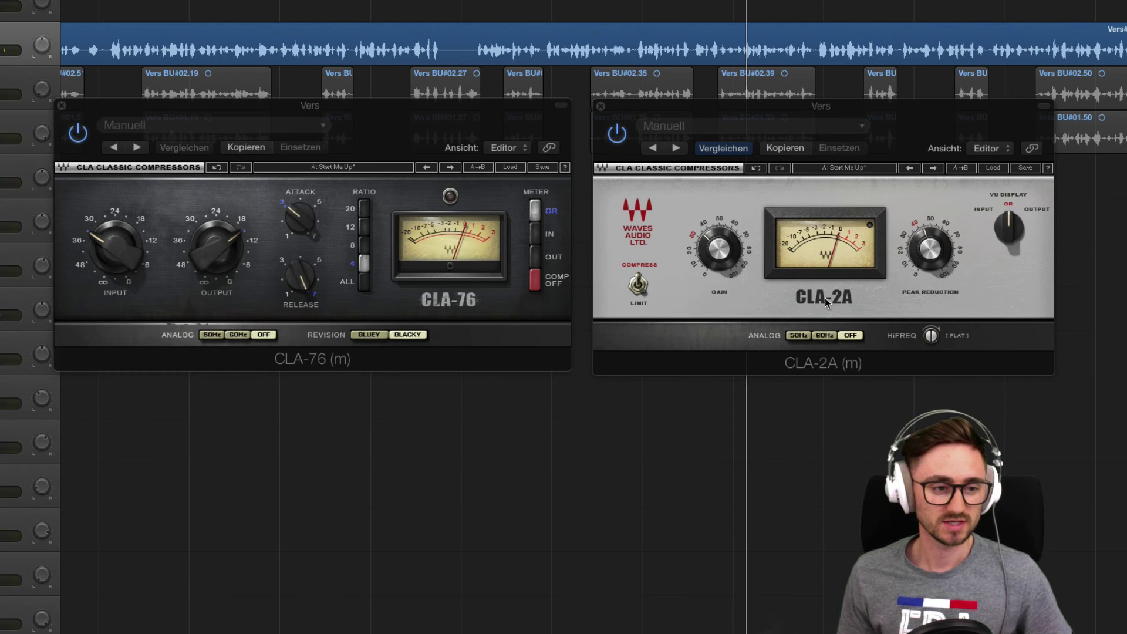
# Close both compressor windows and play the compressed verse vocals with the 16_06_16_Tamobeate_90_final beat track muted
pyautogui.click(601, 106)
pyautogui.click(61, 105)
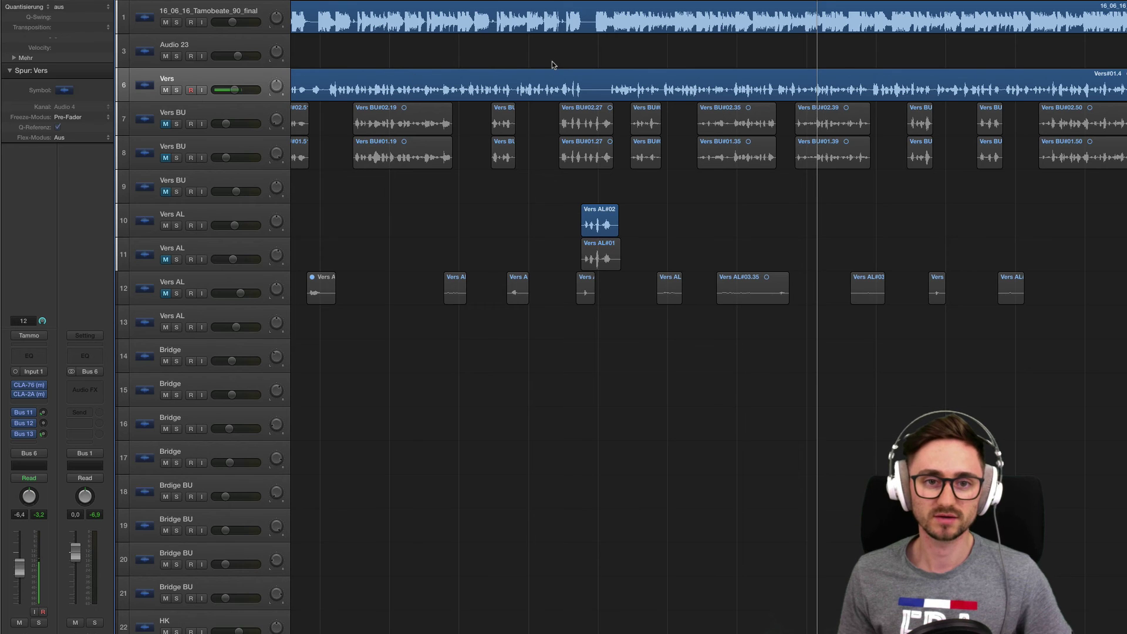
pyautogui.click(166, 22)
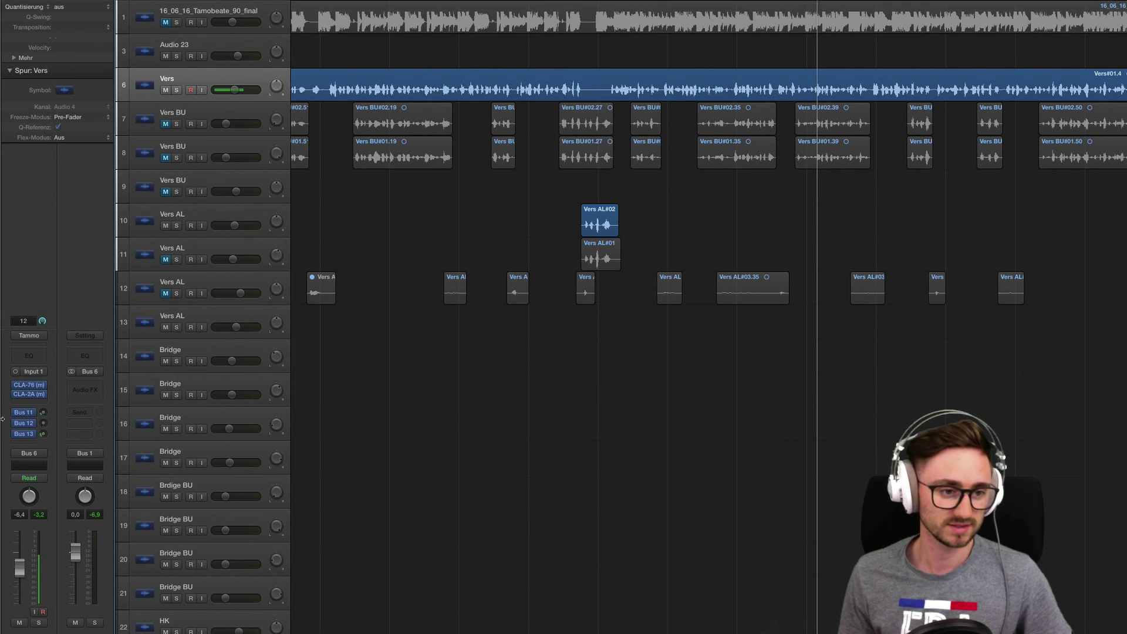
pyautogui.moveTo(17, 387)
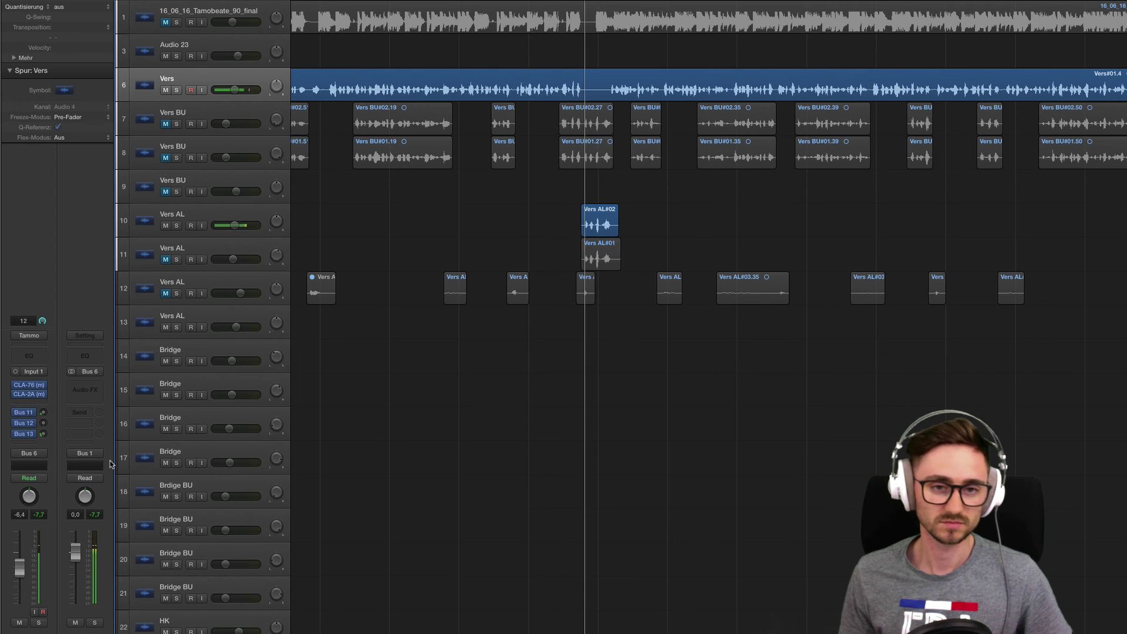
pyautogui.press('space')
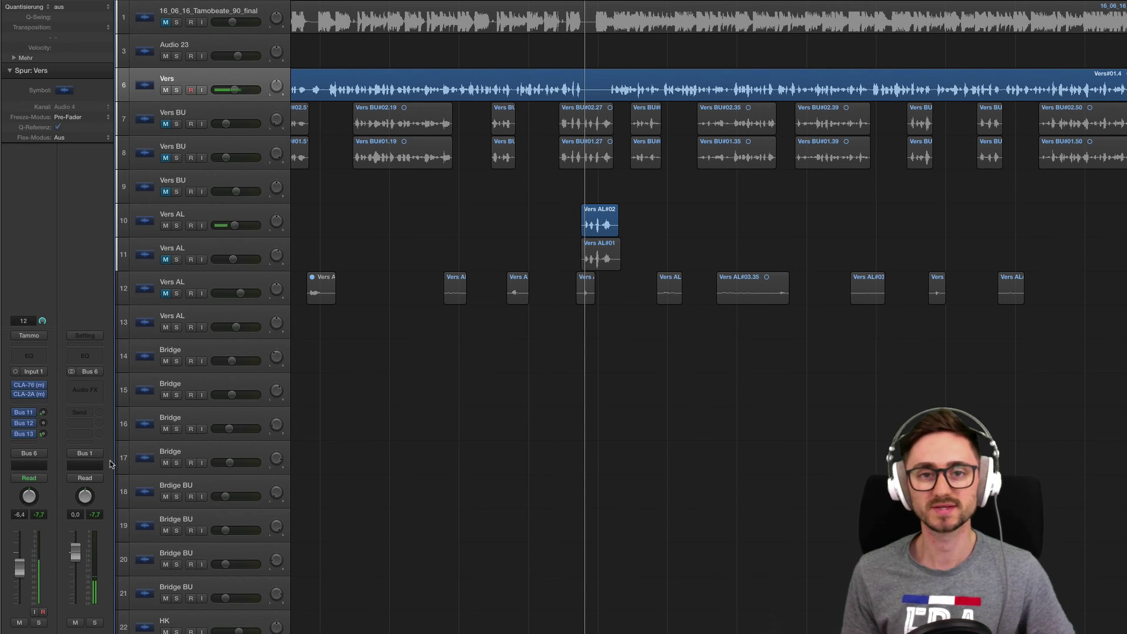